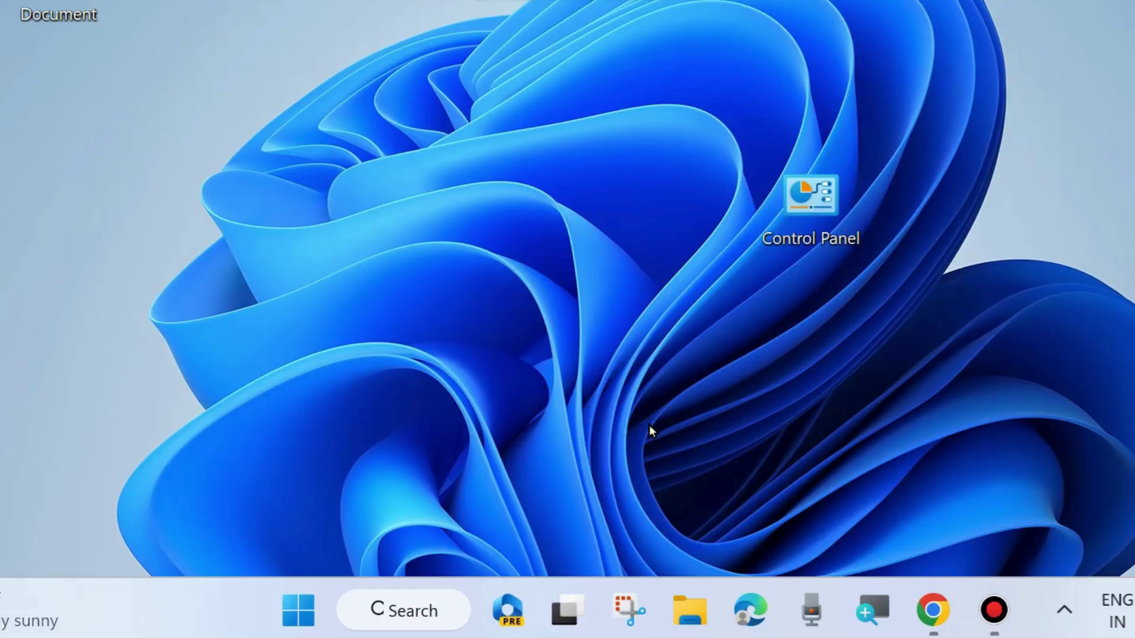
- Open the Network and Sharing Center from the Control Panel and show the network adapter connections
double_click(814, 209)
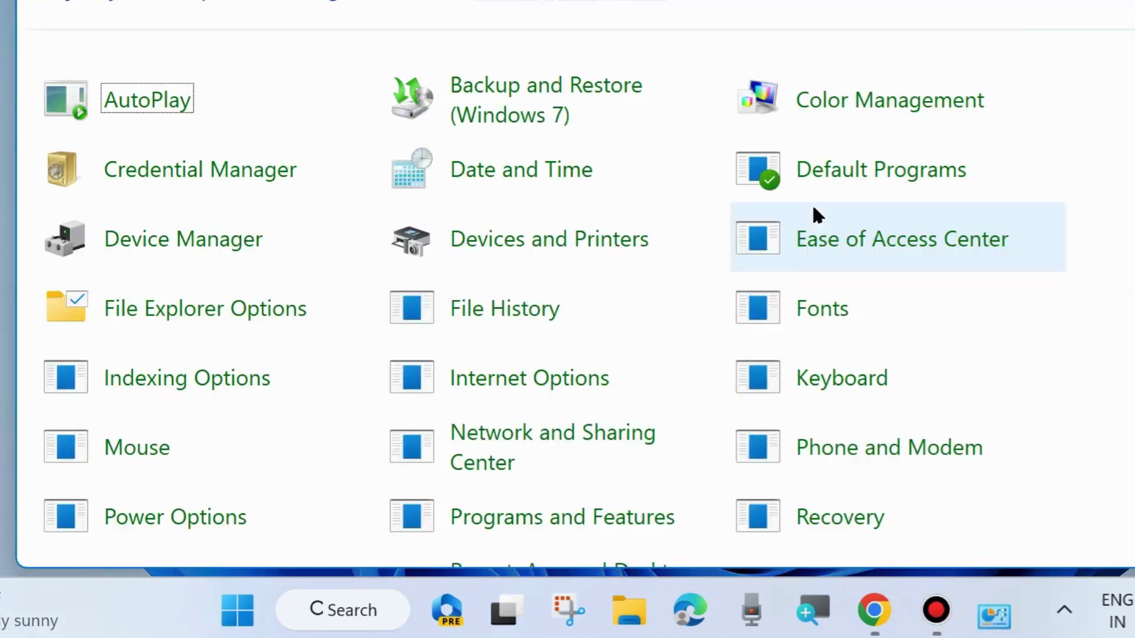
scroll(540, 372, "down", 1)
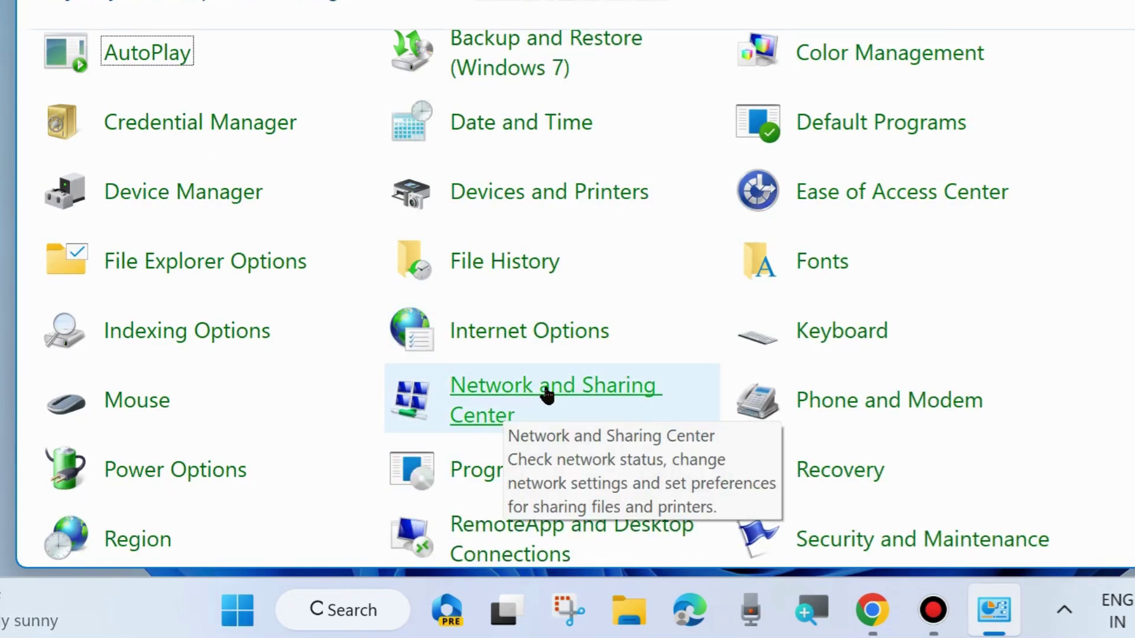
left_click(546, 394)
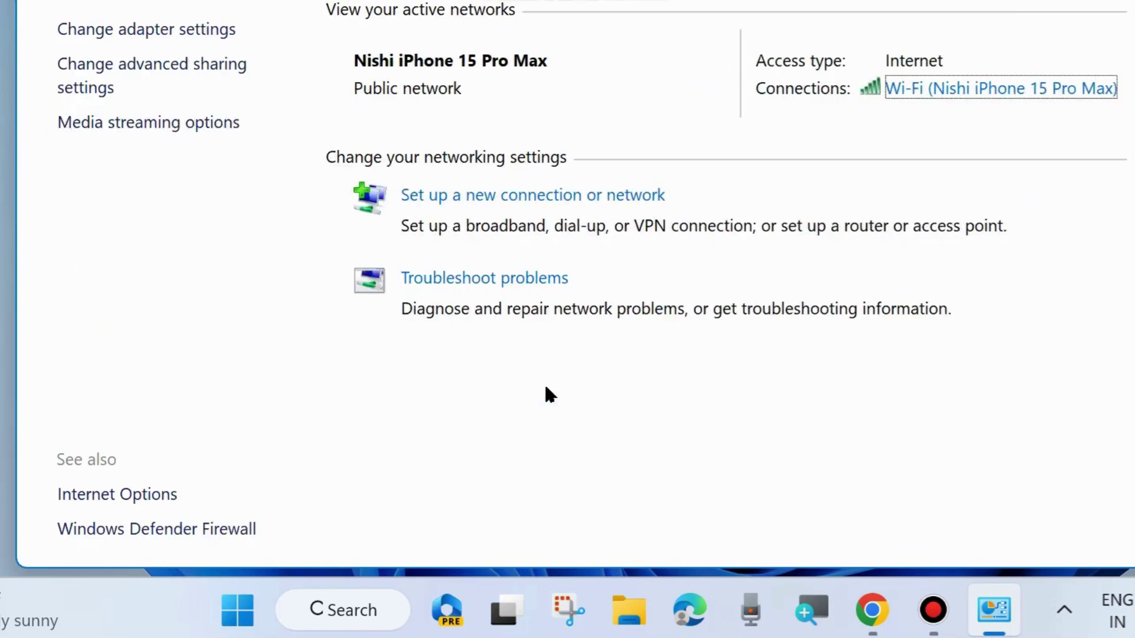
left_click_drag(417, 0, 463, 53)
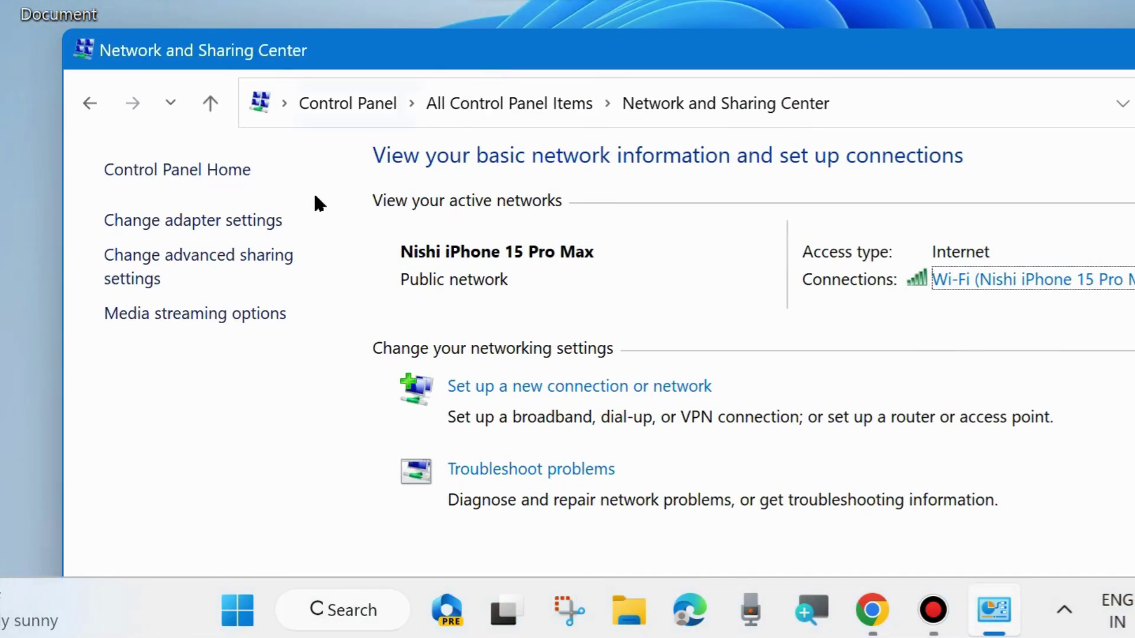
left_click(201, 223)
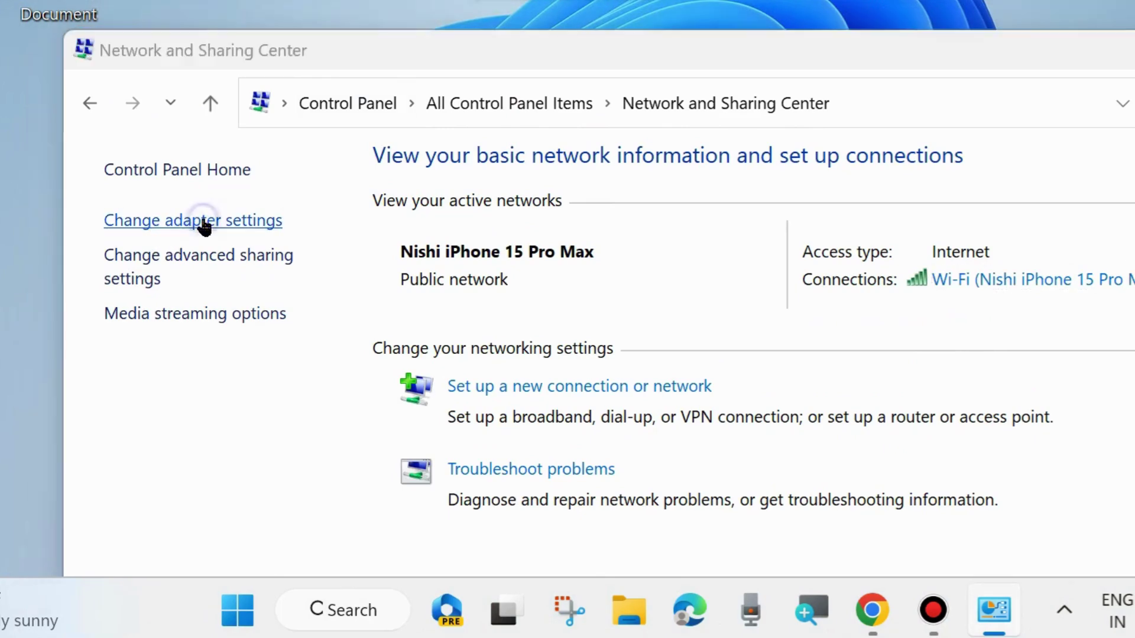
left_click_drag(438, 0, 485, 0)
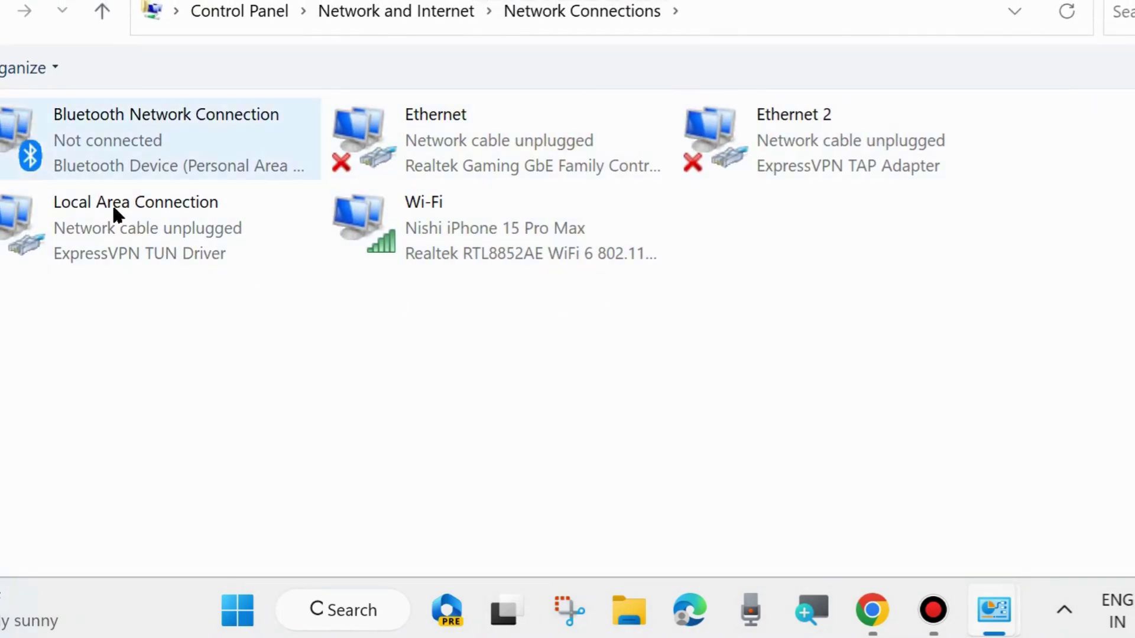
- Open the Internet Protocol Version 4 (TCP/IPv4) properties of the Ethernet adapter
right_click(414, 152)
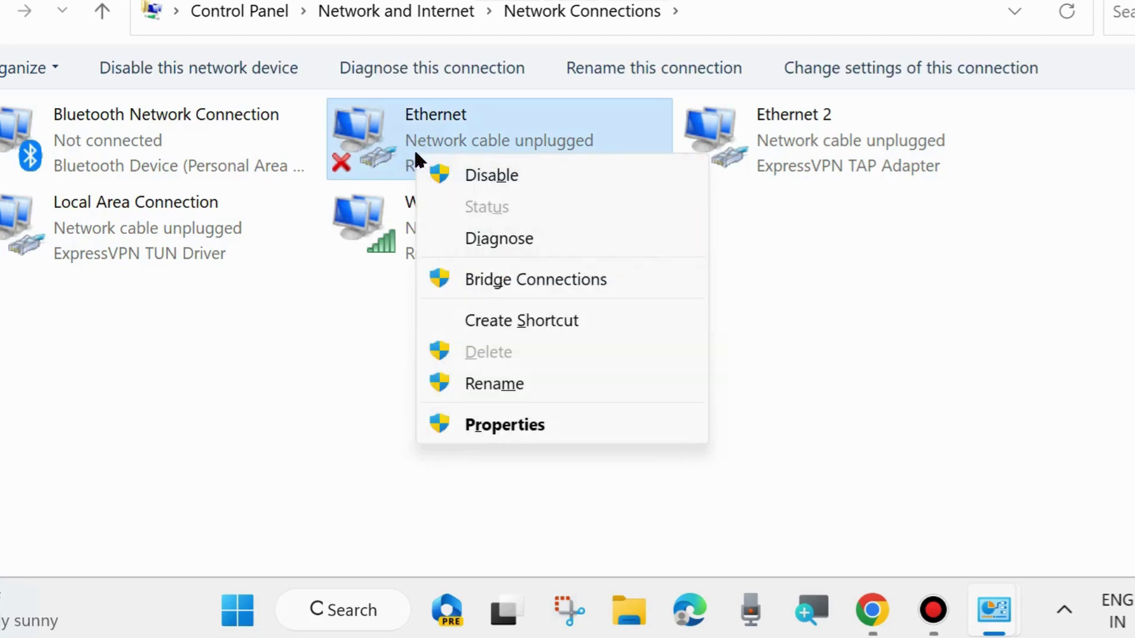
left_click(502, 427)
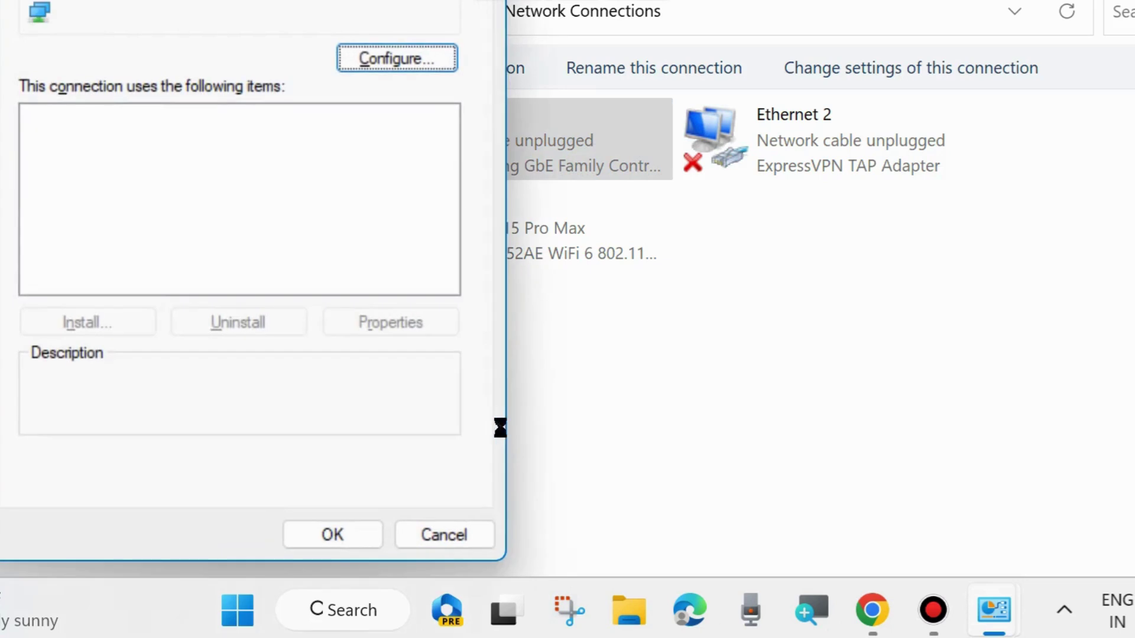
left_click_drag(324, 0, 624, 2)
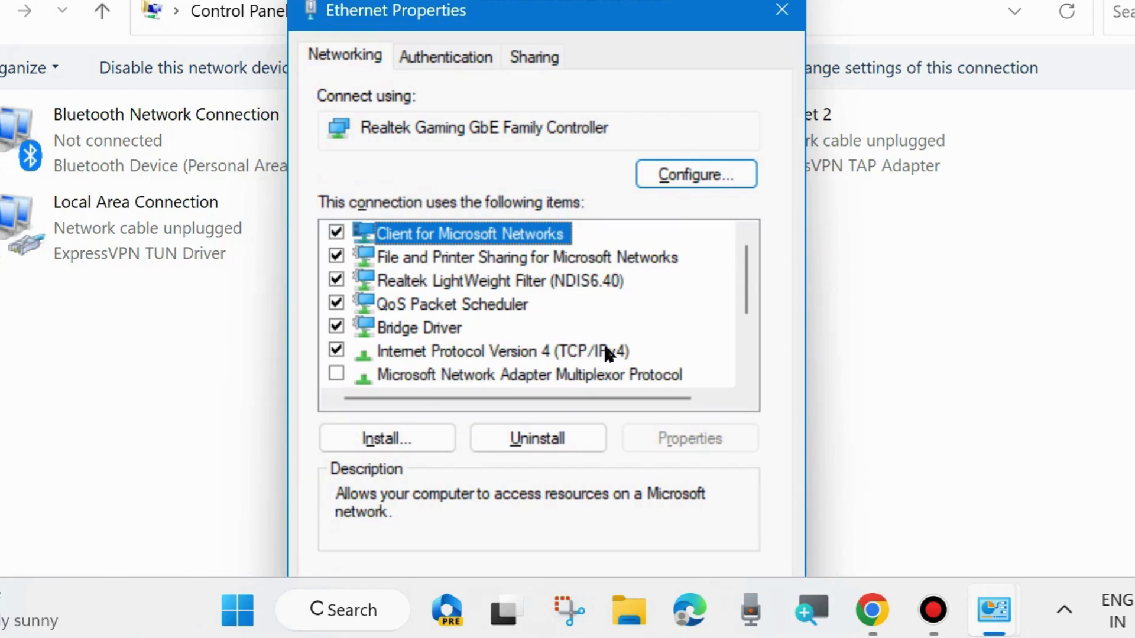
left_click(488, 355)
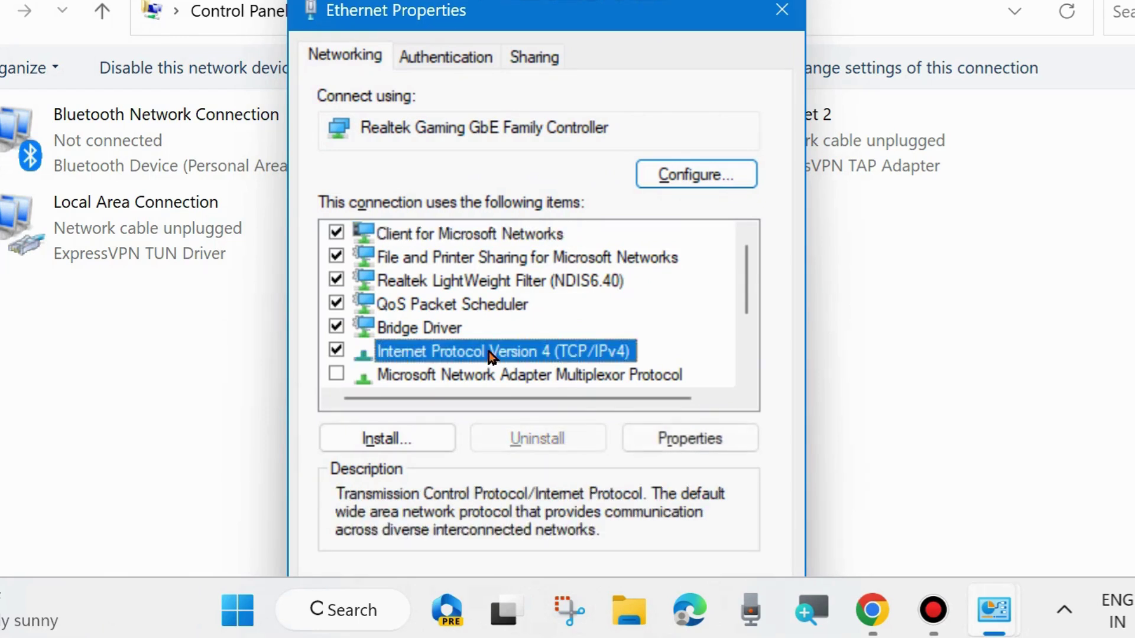
left_click(681, 441)
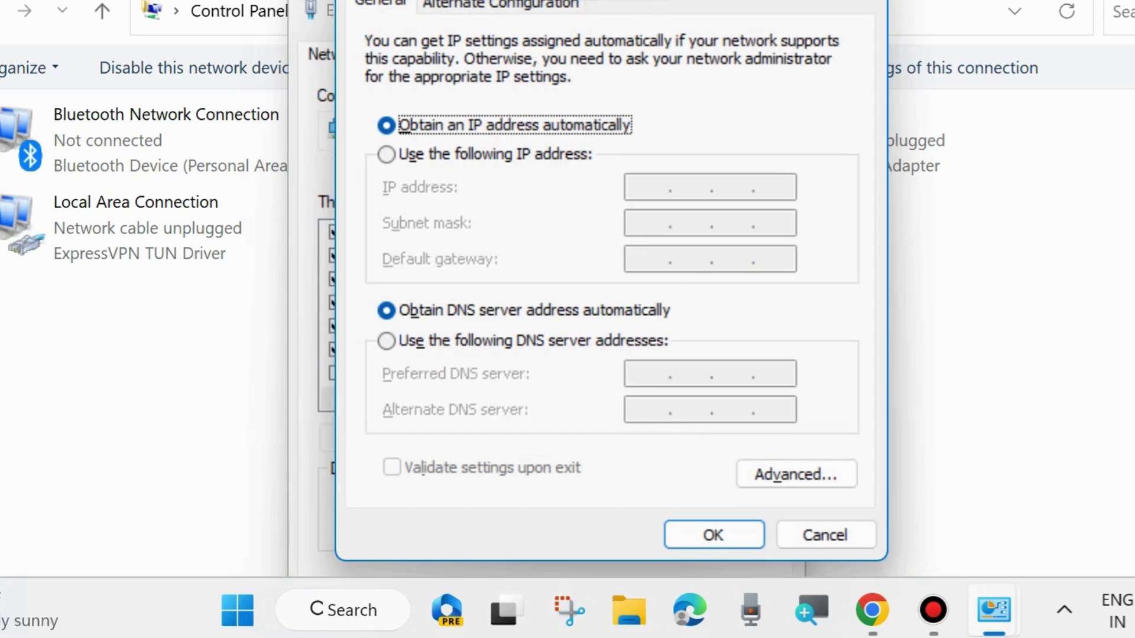
left_click_drag(660, 0, 665, 6)
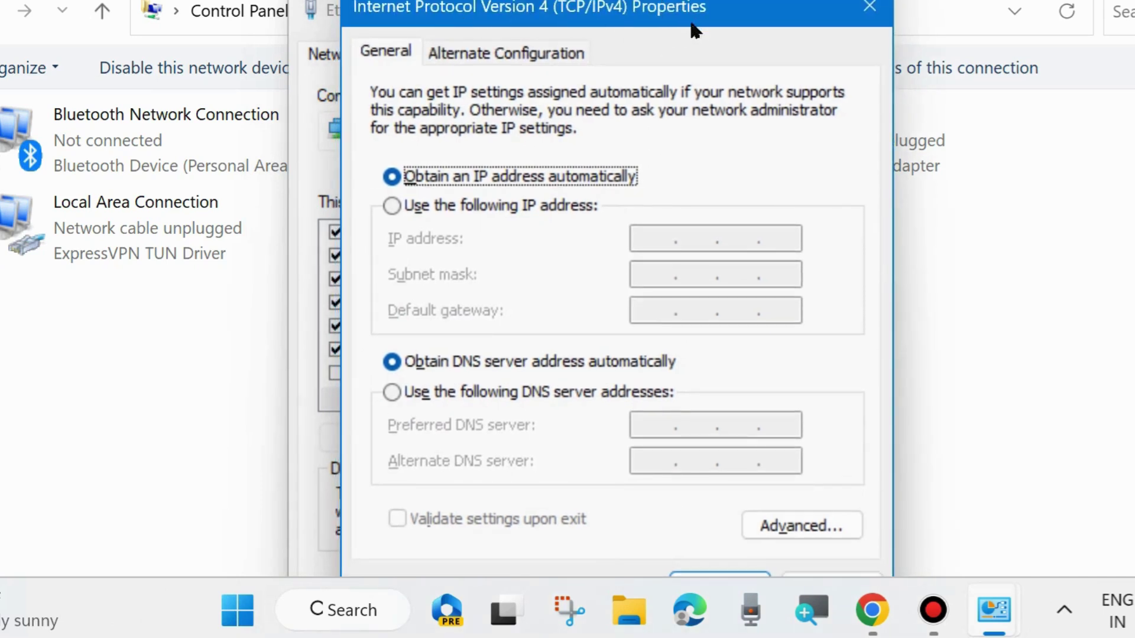
- Set the preferred DNS server to 8.8.8.8 and the alternate to 8.8.4.4, confirm, and close the network windows
left_click(391, 390)
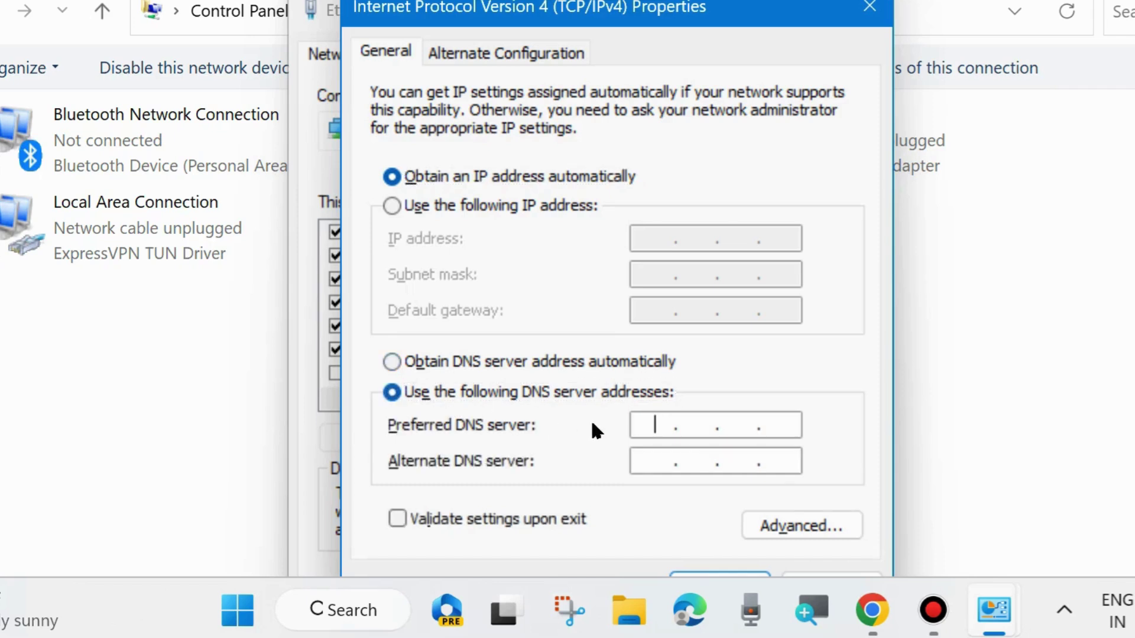
left_click(706, 425)
type("8.8.8.8")
left_click(647, 461)
type("8.8")
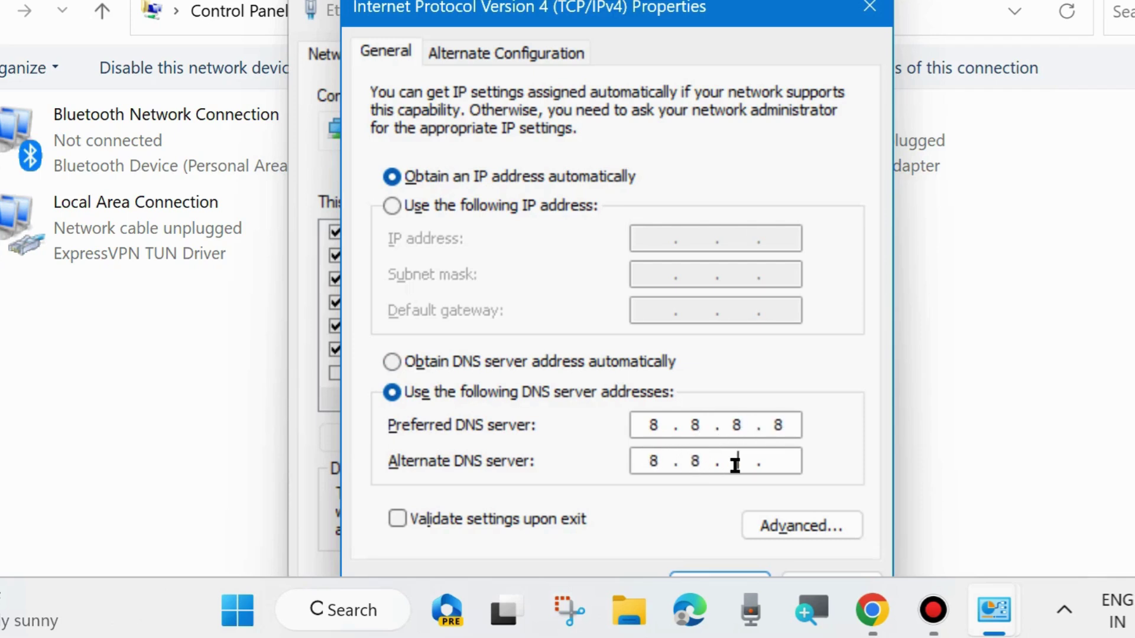
type(".4.4")
left_click_drag(716, 2, 716, 0)
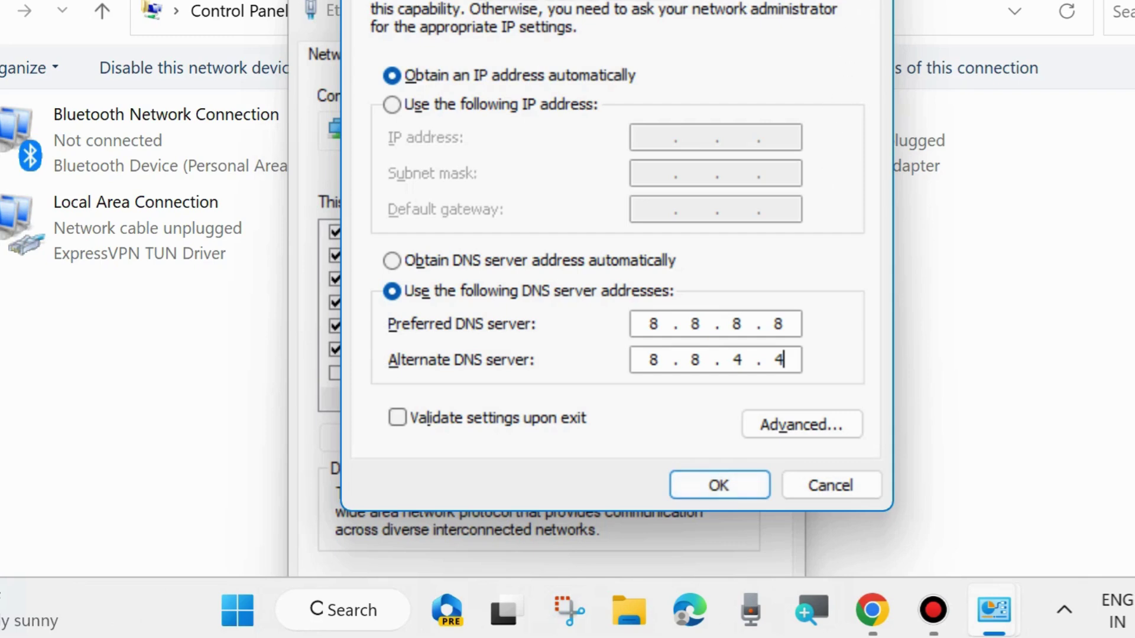
key("Return")
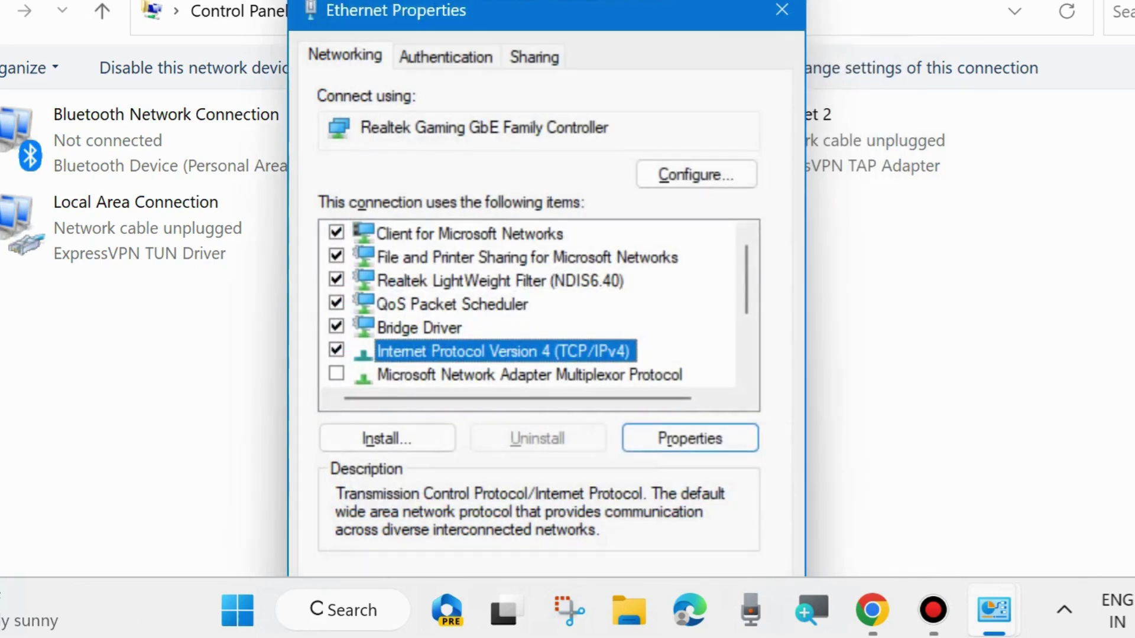
left_click(785, 13)
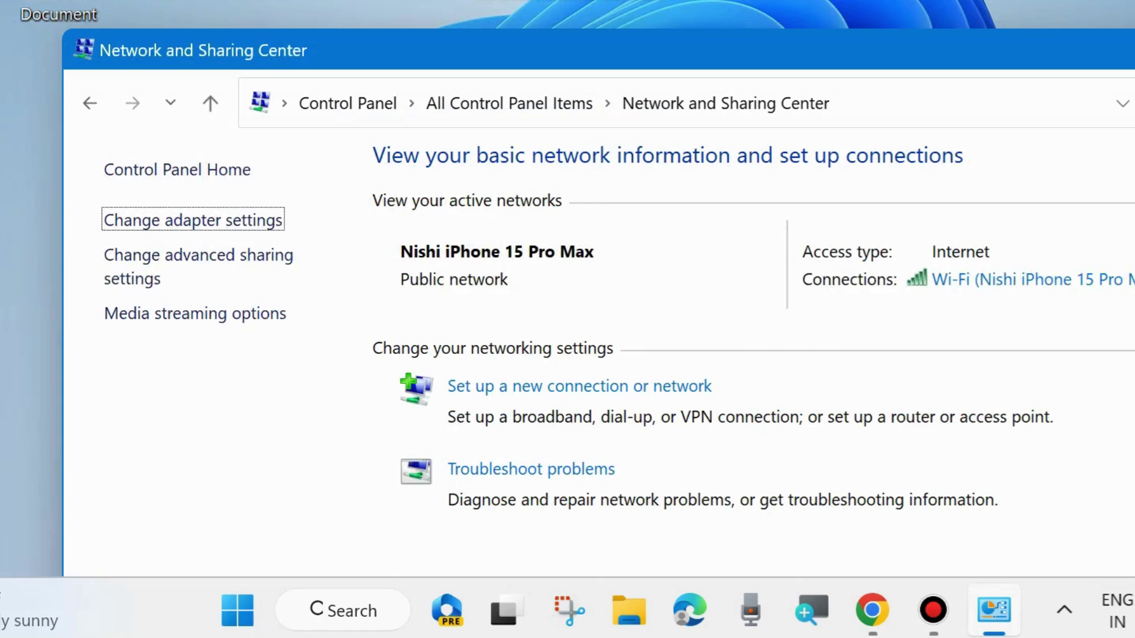
key("alt+F4")
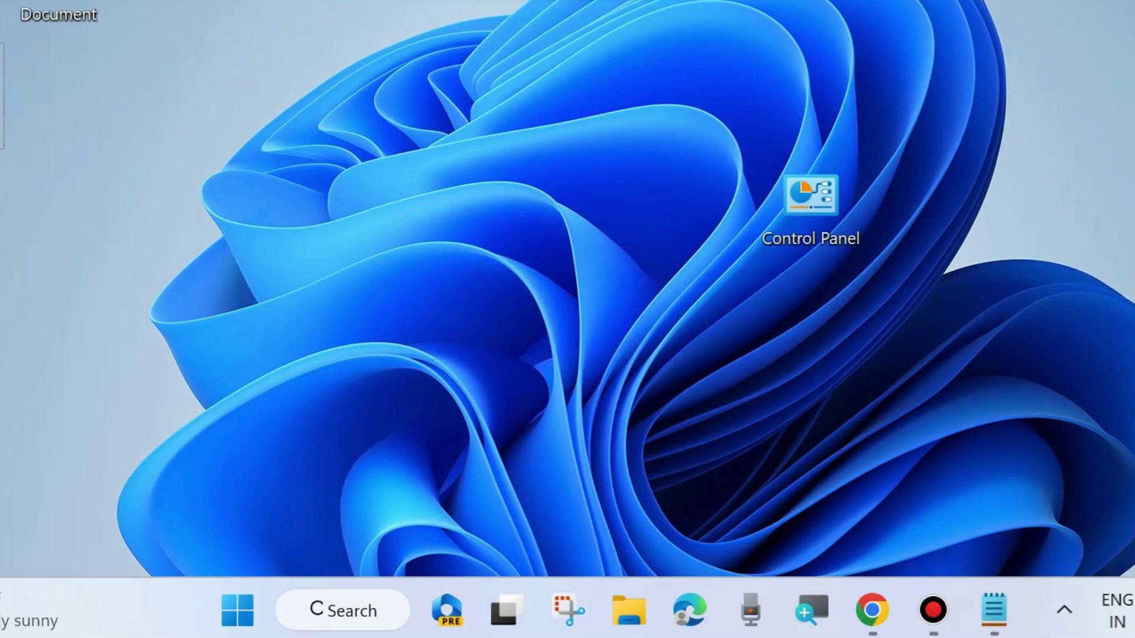
- Switch to Google Chrome and open the Privacy and security section of its settings
double_click(2, 96)
left_click_drag(716, 0, 680, 11)
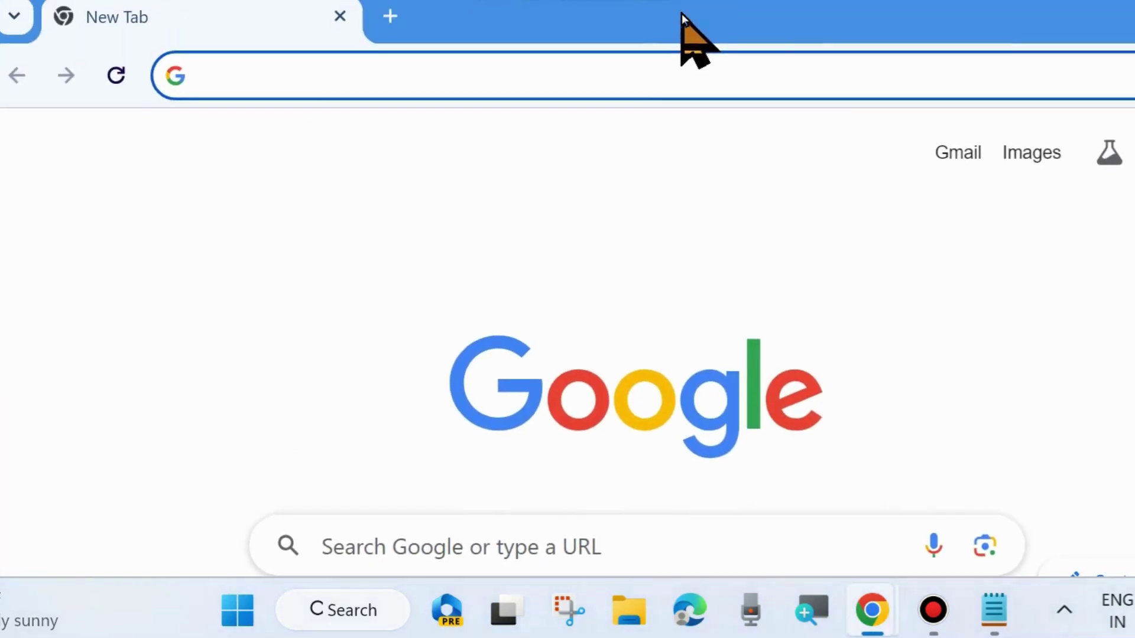
mouse_move(1134, 284)
left_mouse_down()
mouse_move(1115, 281)
mouse_move(1127, 279)
left_mouse_up()
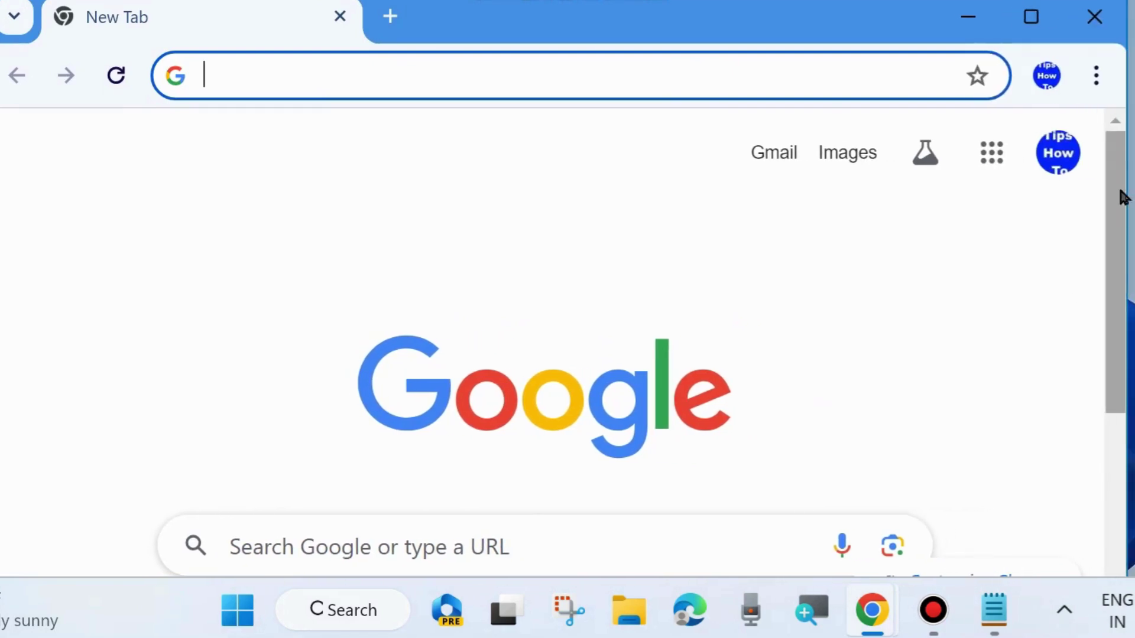
left_click(1096, 83)
mouse_move(869, 481)
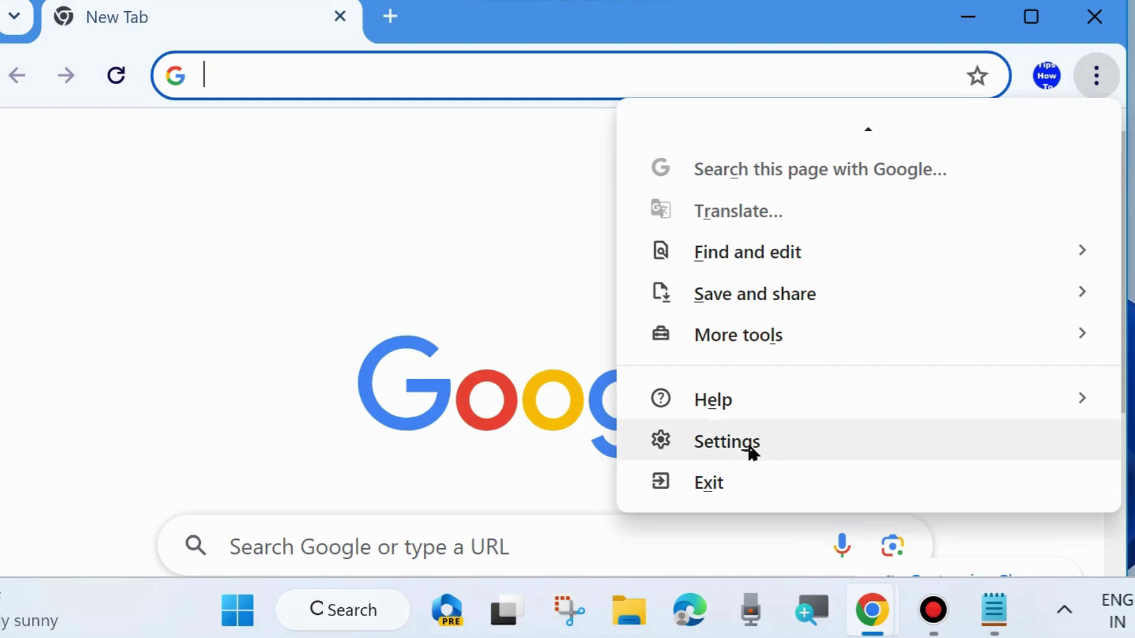
left_click(750, 451)
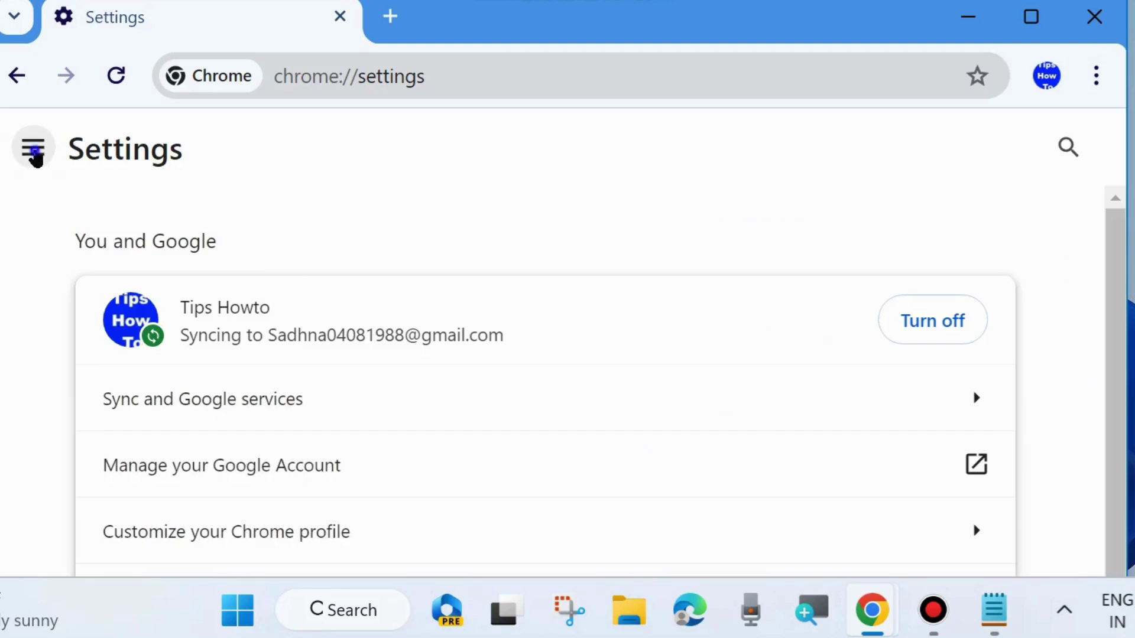
left_click(33, 150)
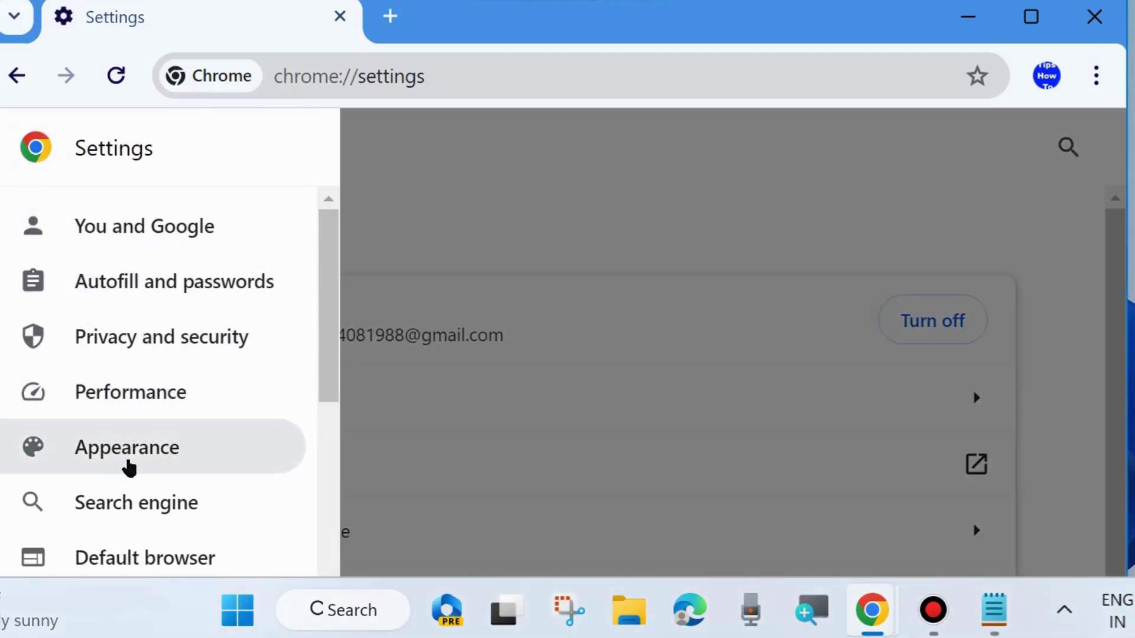
left_click(142, 342)
- Clear Chrome's all-time browsing history, download history, cookies and site data, and cached images and files, and close the browser
scroll(311, 370, "down", 2)
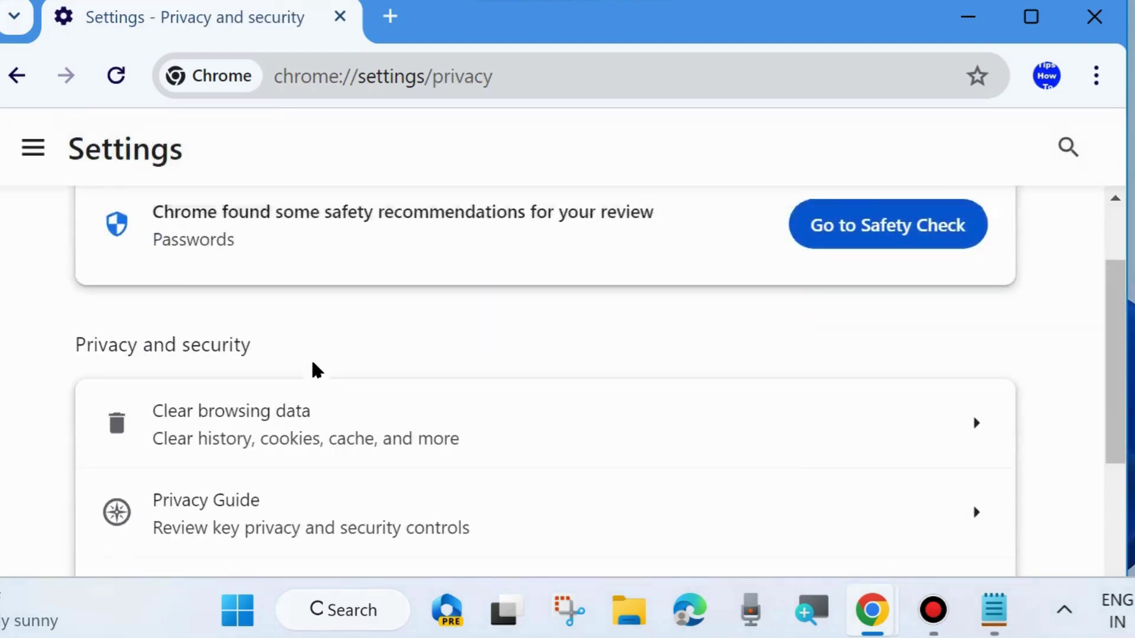
scroll(314, 371, "down", 2)
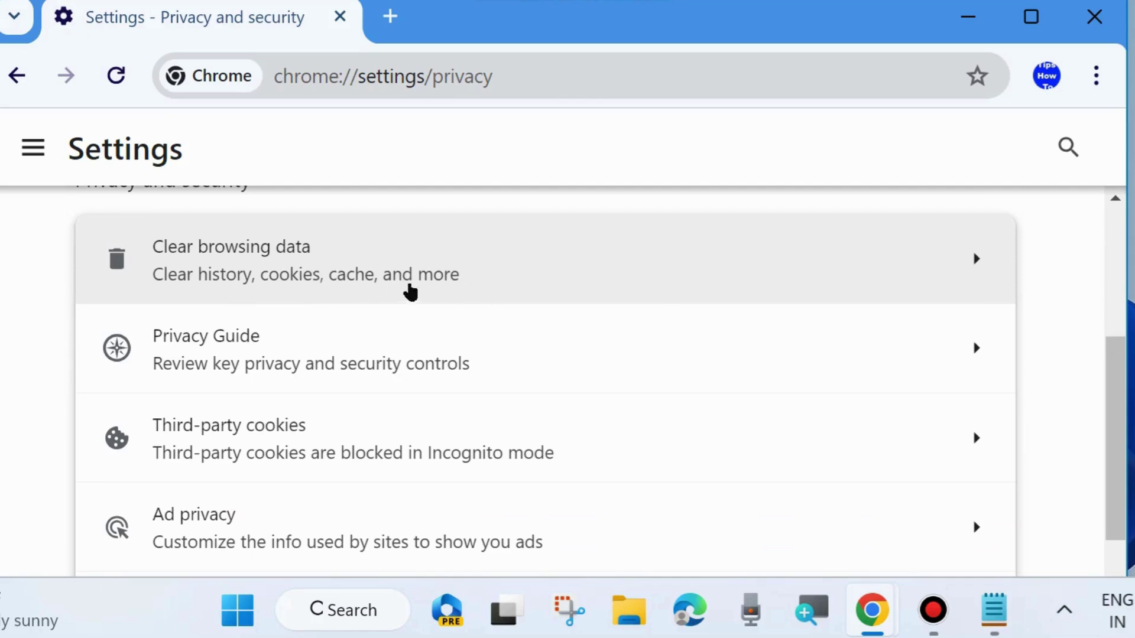
left_click(374, 277)
left_click(700, 194)
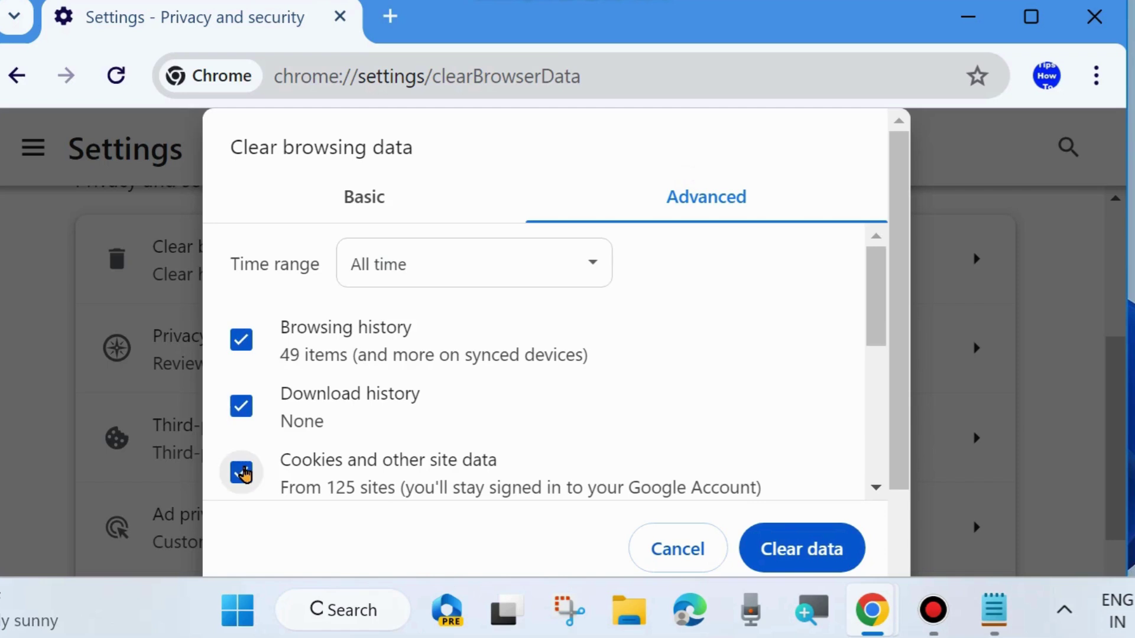
scroll(288, 472, "down", 2)
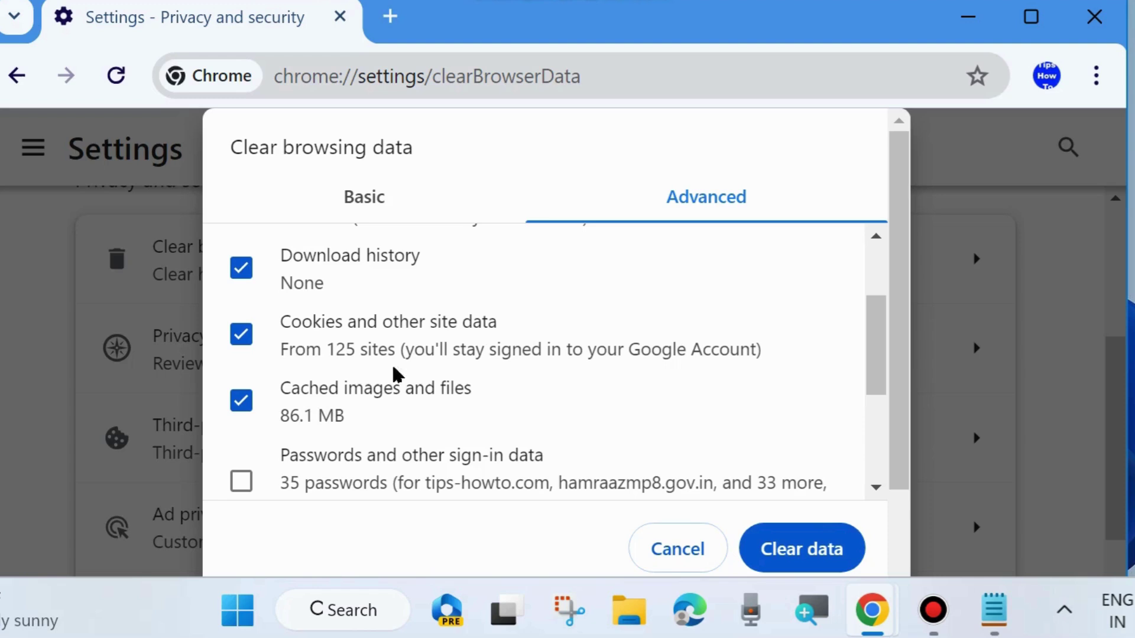
left_click(801, 550)
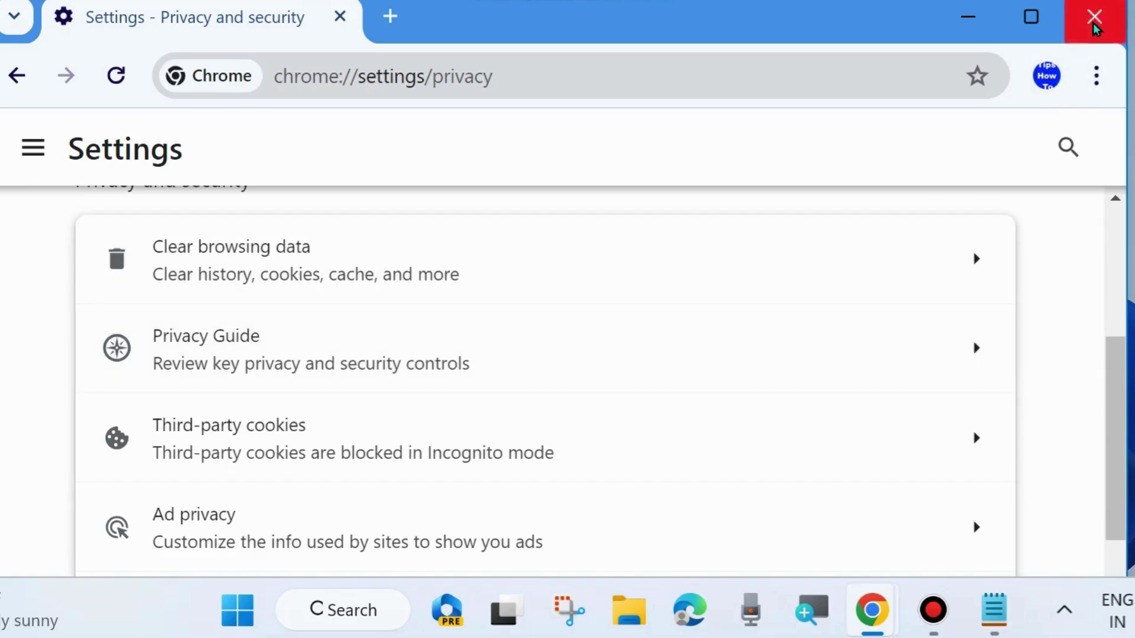
left_click(1093, 18)
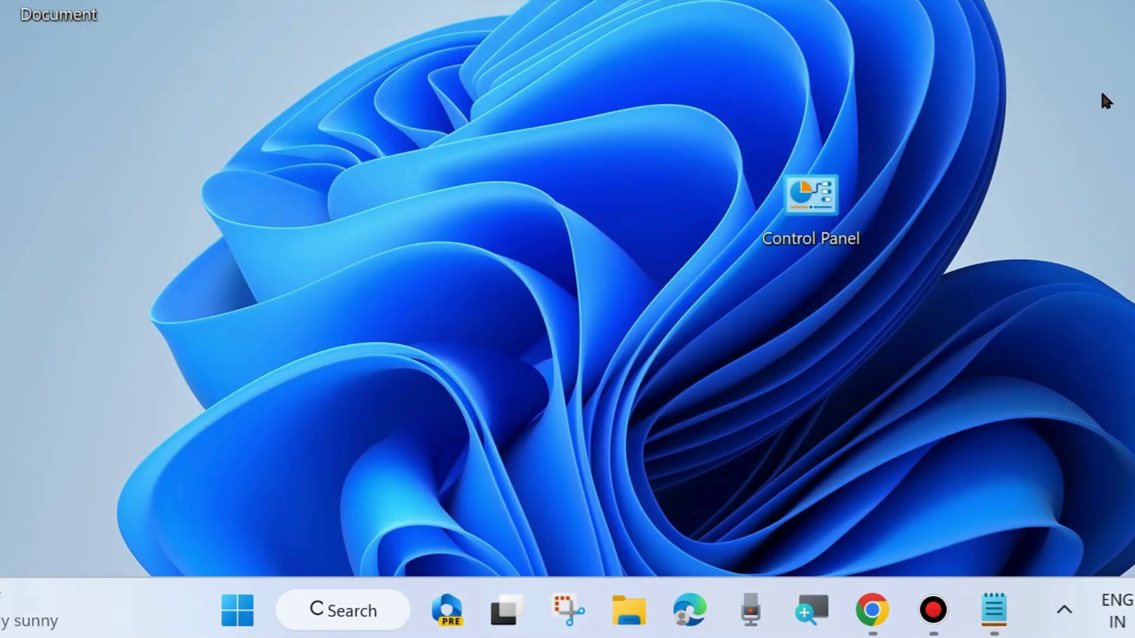
right_click(547, 433)
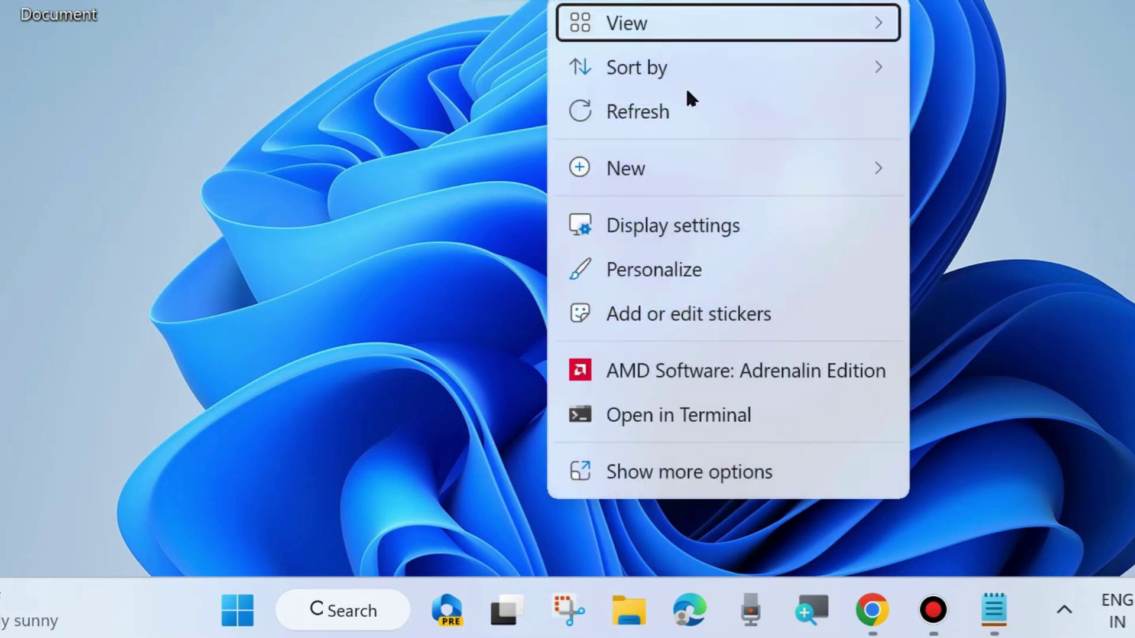
left_click(567, 113)
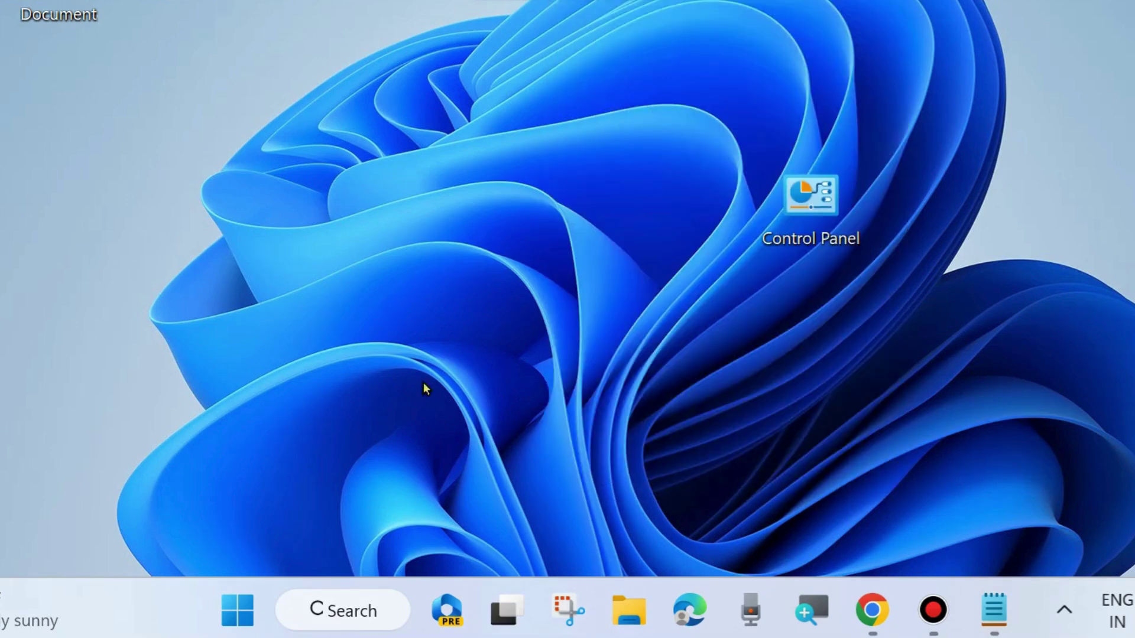
- Open Device Manager and collapse the Display adapters category
right_click(234, 610)
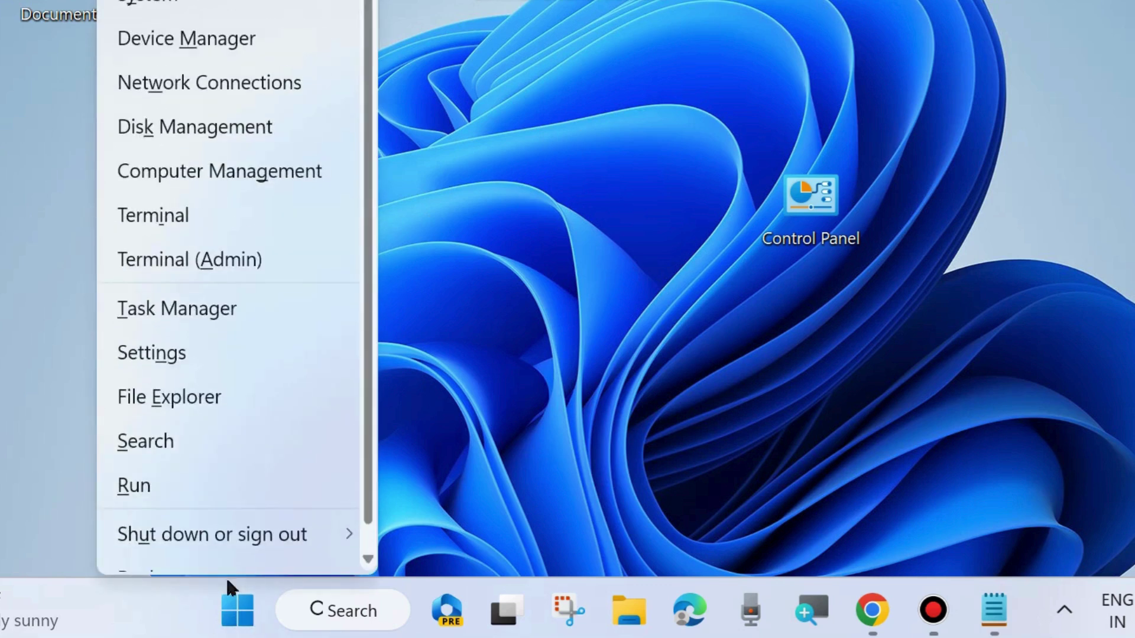
left_click(184, 38)
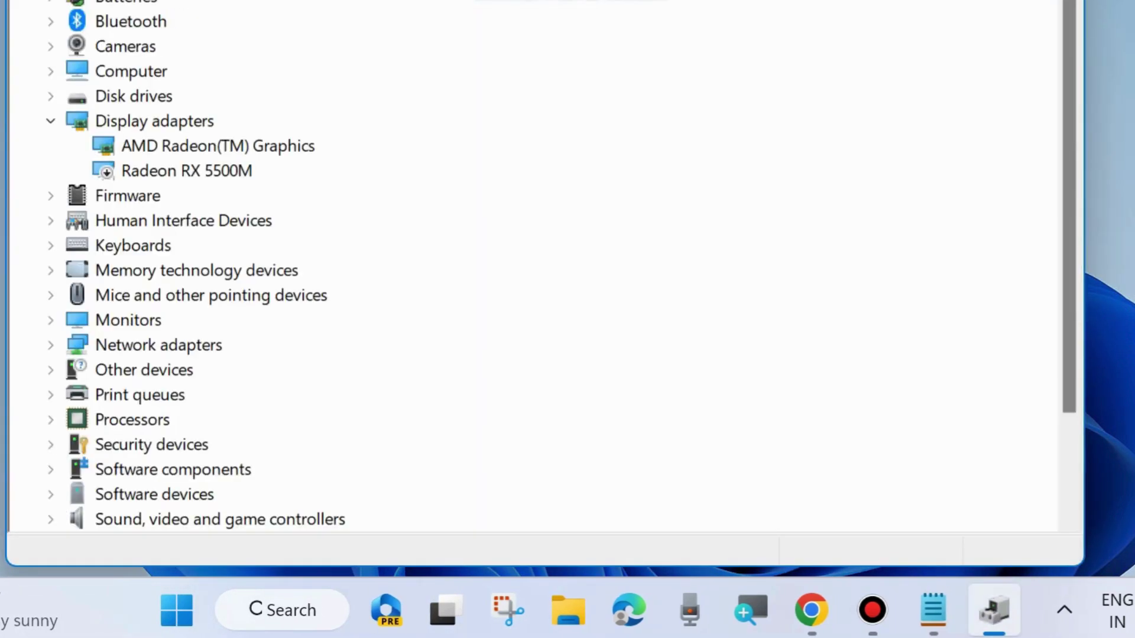
left_click_drag(359, 0, 400, 30)
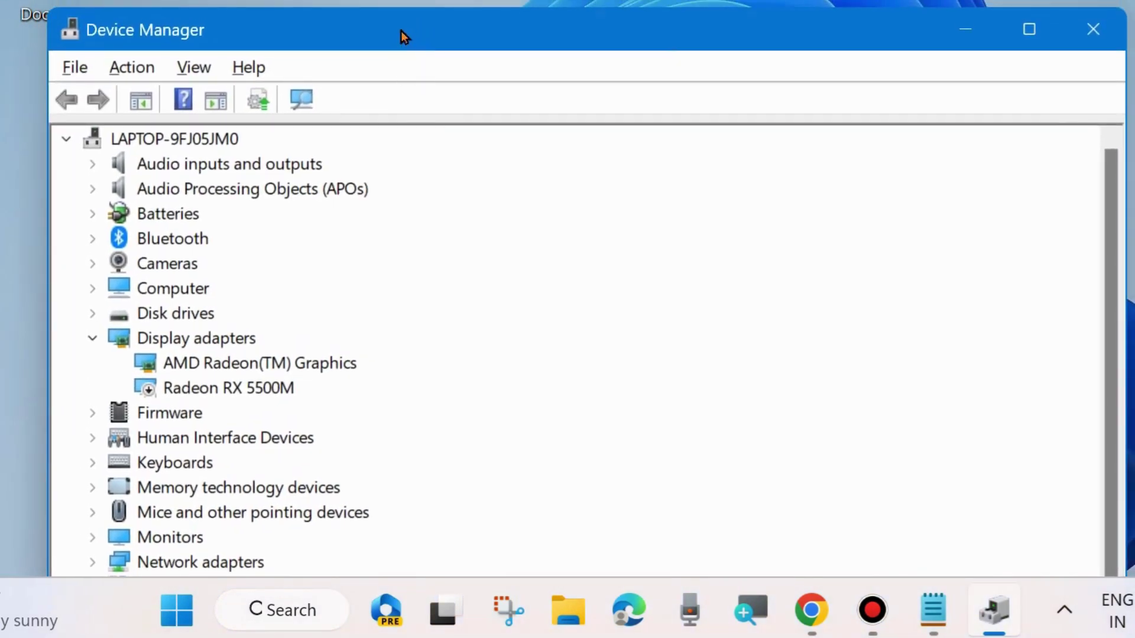
left_click(93, 338)
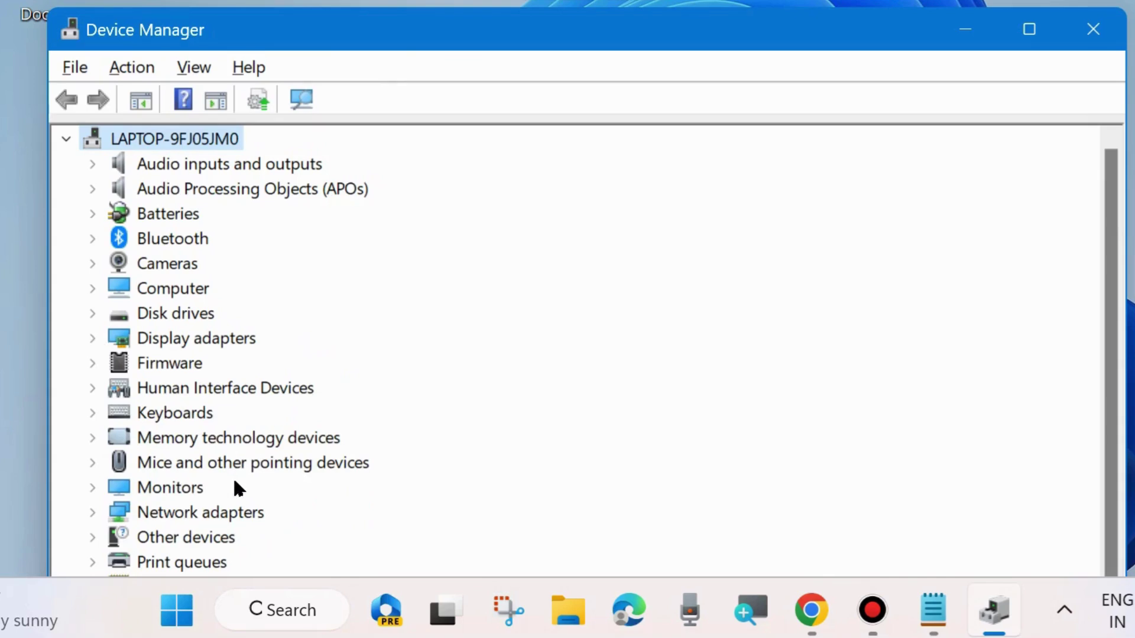
- Search automatically for a newer driver for the Realtek Gaming GbE Family Controller network adapter, and close the update wizard and Device Manager
scroll(235, 481, "down", 1)
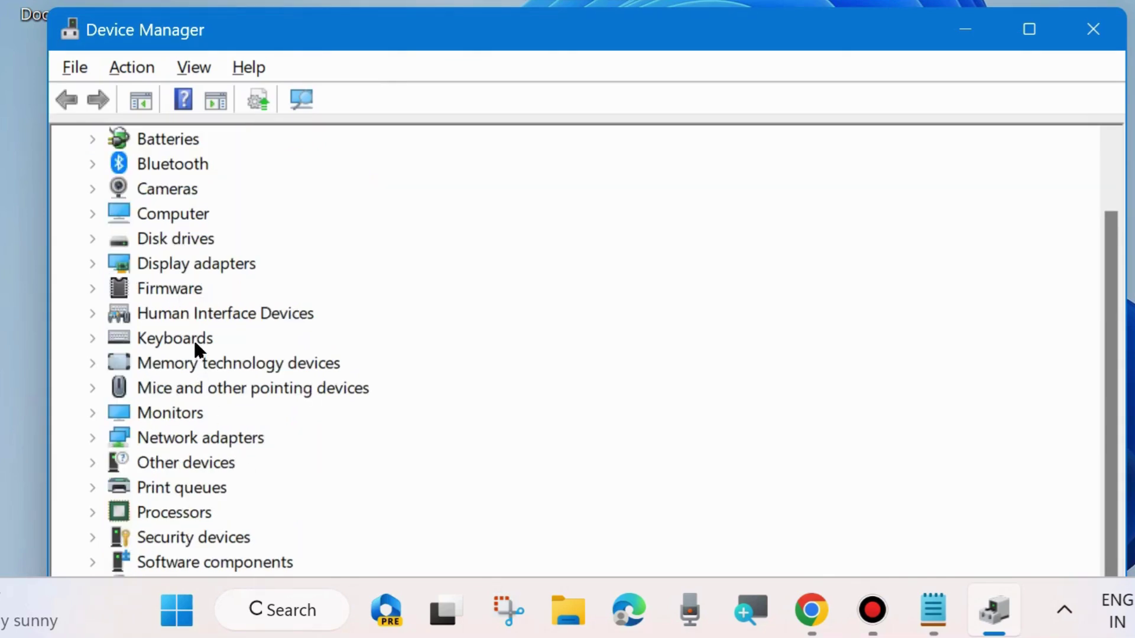
left_click(96, 433)
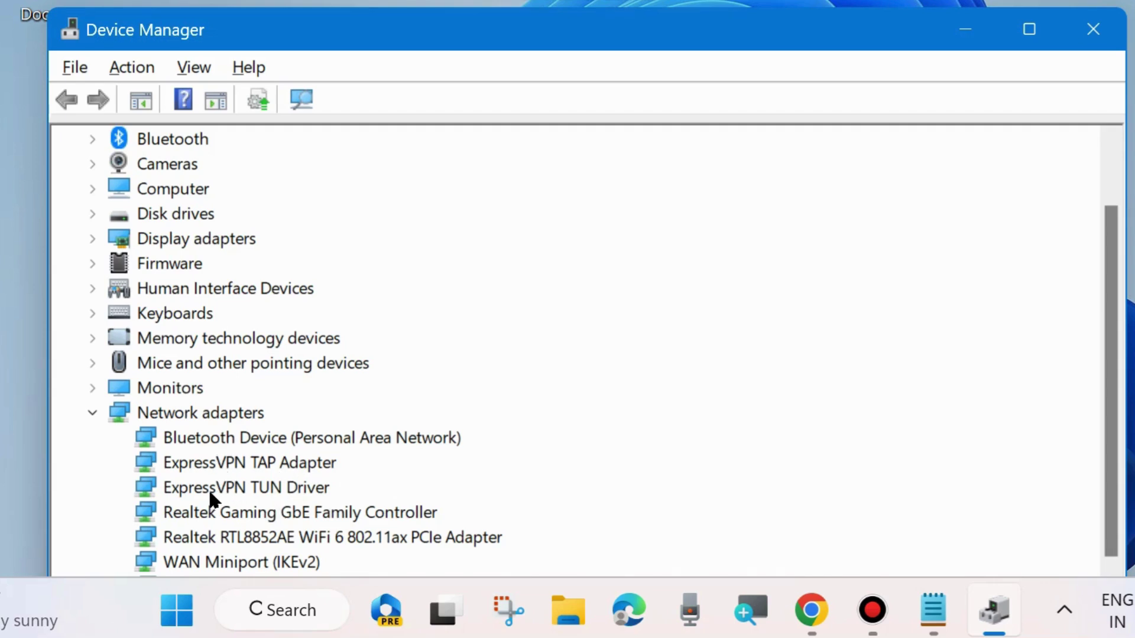
right_click(207, 518)
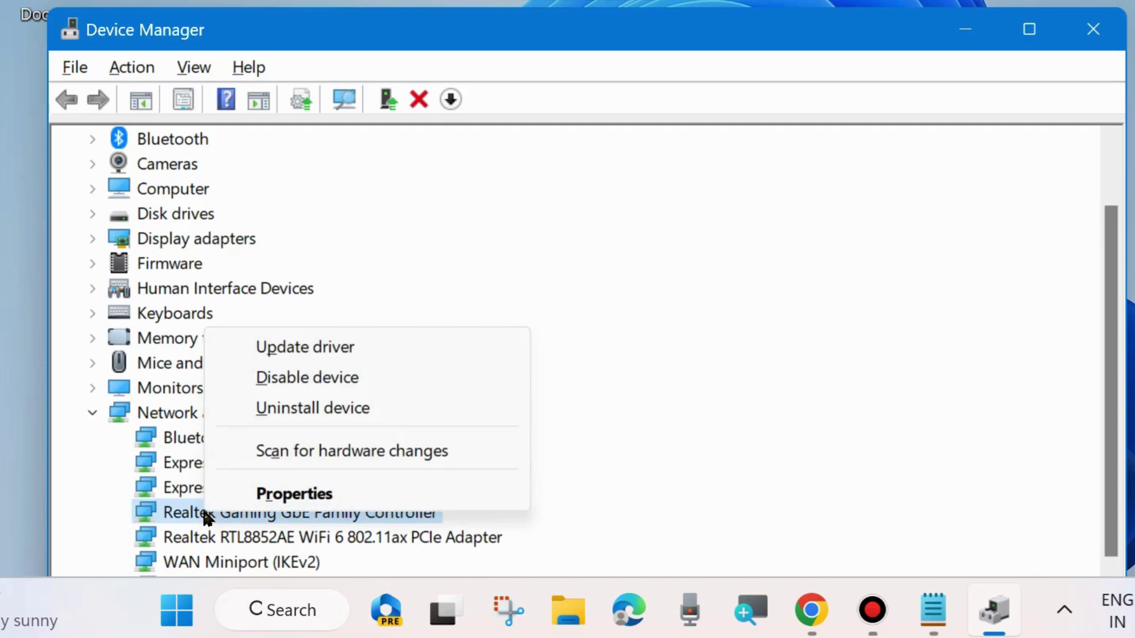
left_click(309, 348)
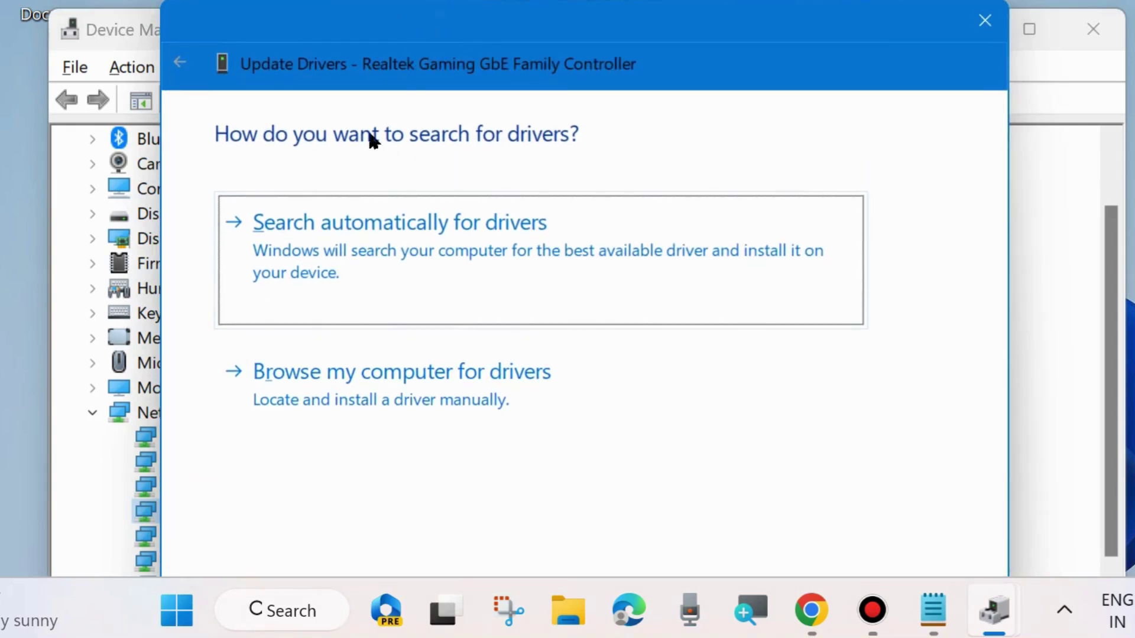
left_click(409, 237)
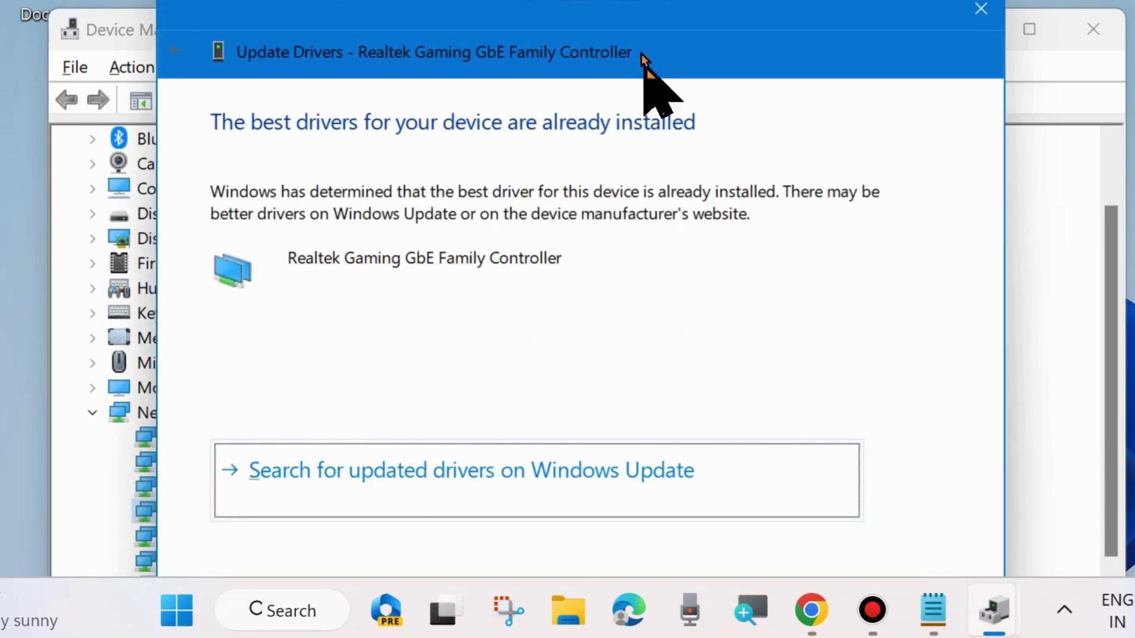
left_click(985, 21)
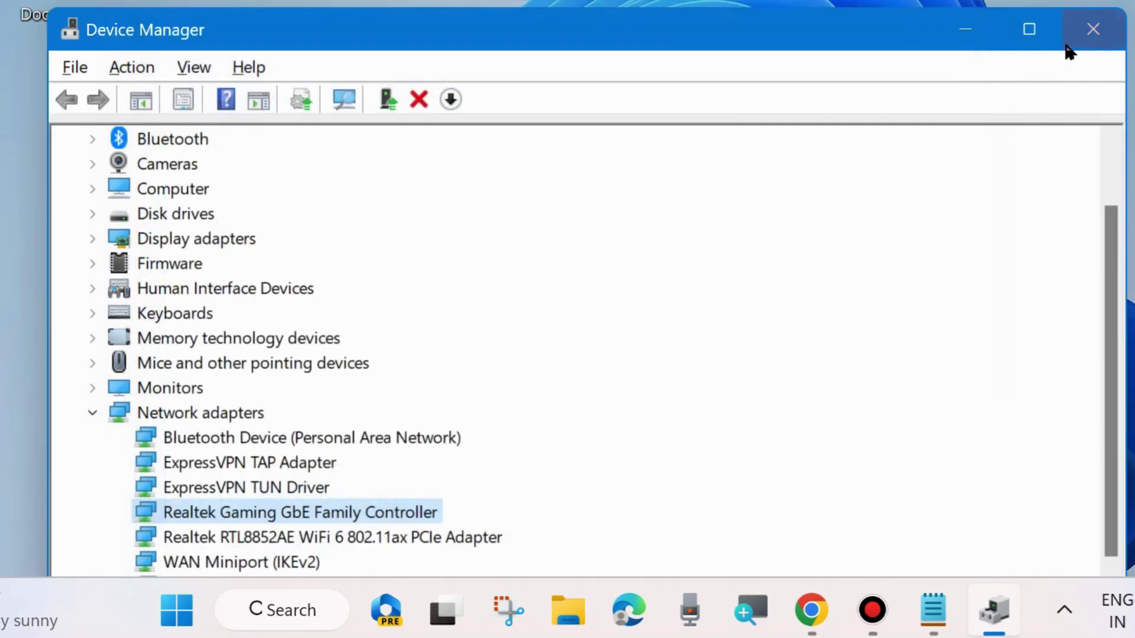
left_click(1090, 33)
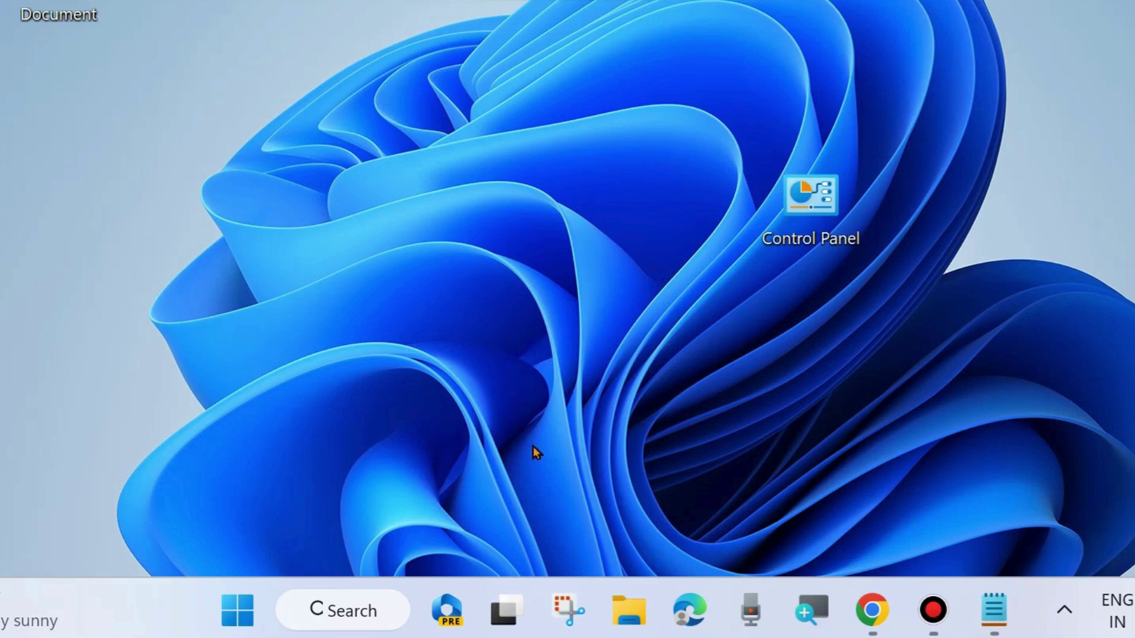
- Find Command Prompt with a Windows search for cmd, run it as administrator, and move its window fully into view
left_click(346, 611)
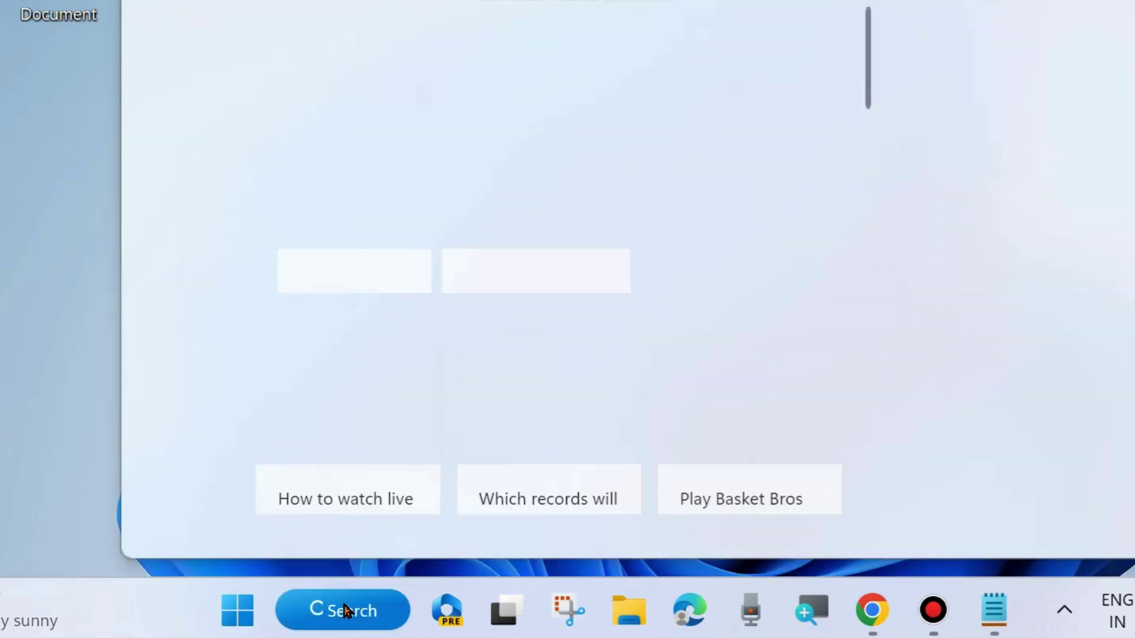
type("cmd")
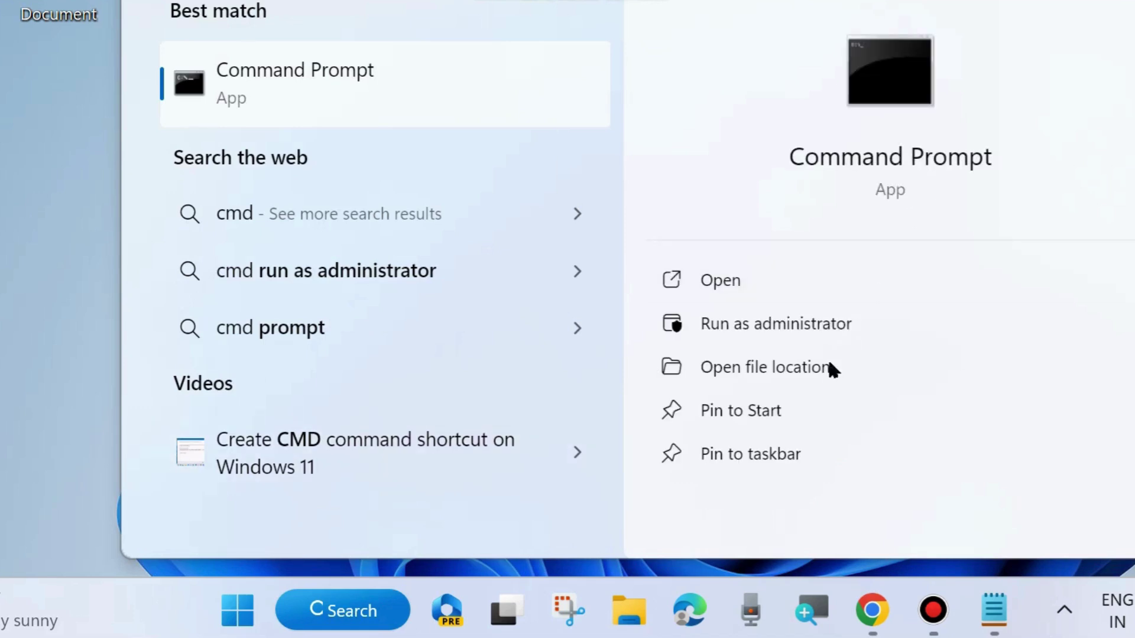
left_click(774, 322)
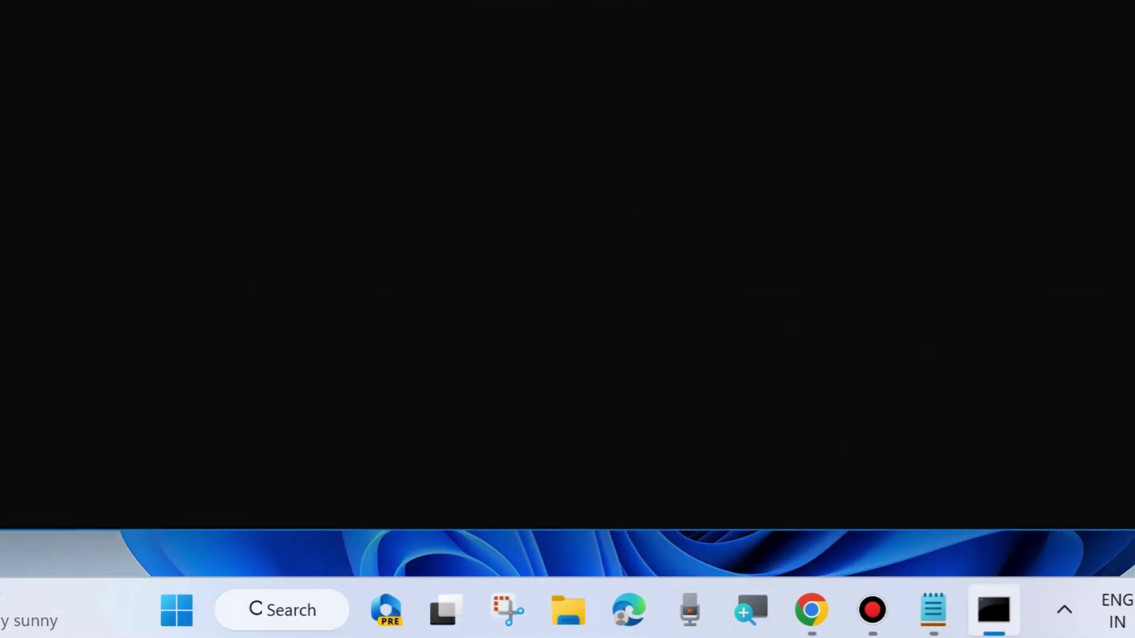
left_click_drag(588, 4, 603, 29)
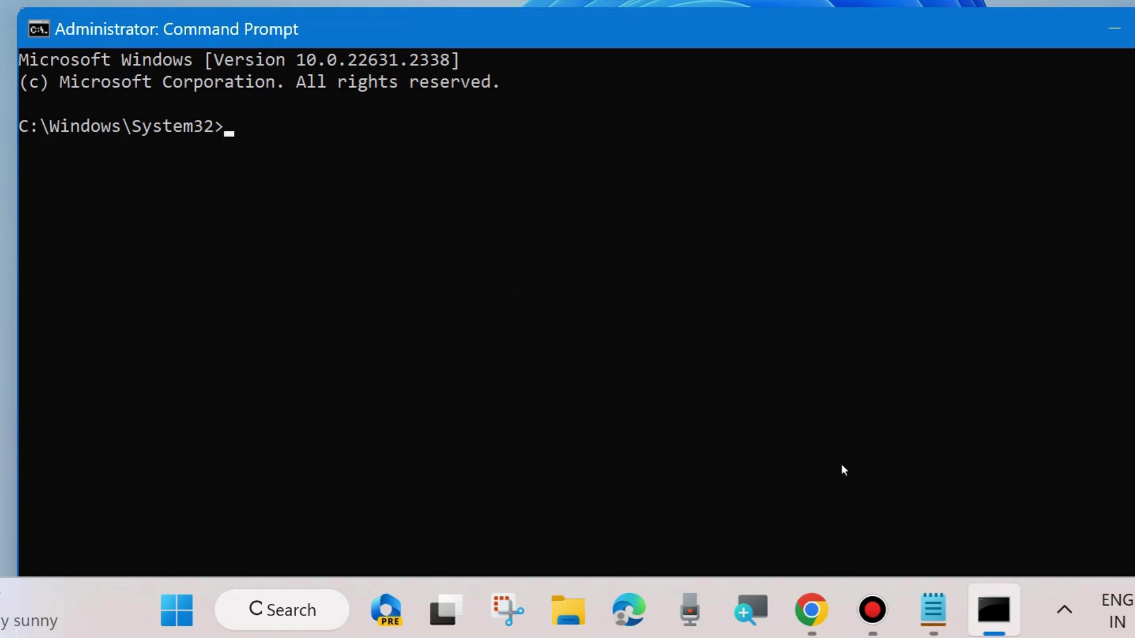
- Switch to Notepad, highlight ipconfig /flushdns, ipconfig /renew and ipconfig /registerdns one after another, and minimize Notepad and Command Prompt
left_click(933, 608)
left_click_drag(803, 50, 983, 152)
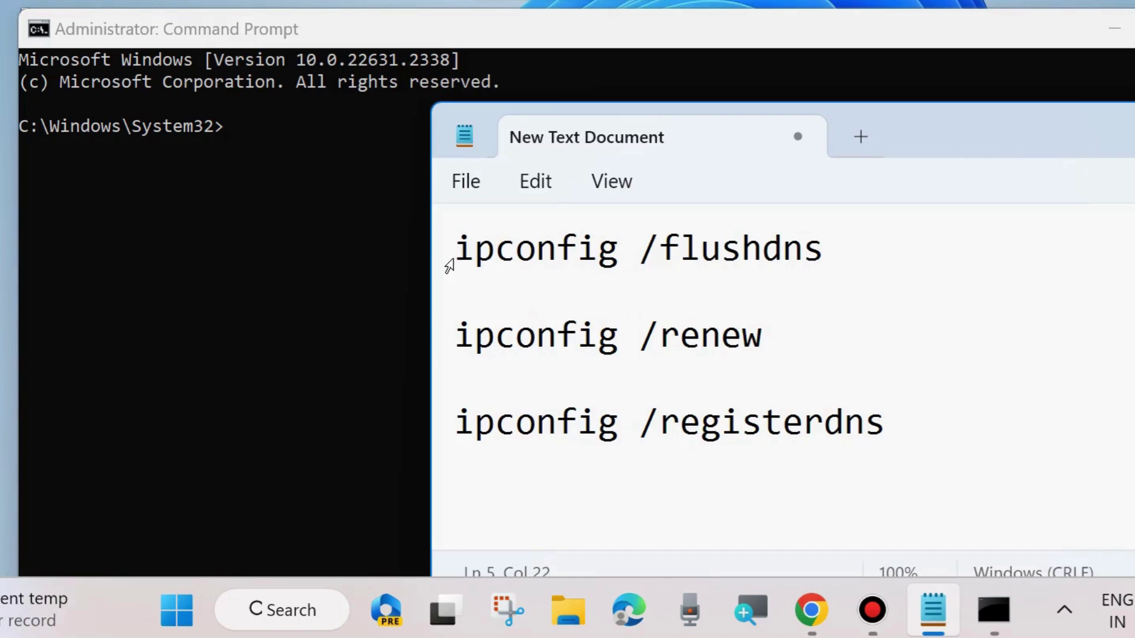
triple_click(449, 266)
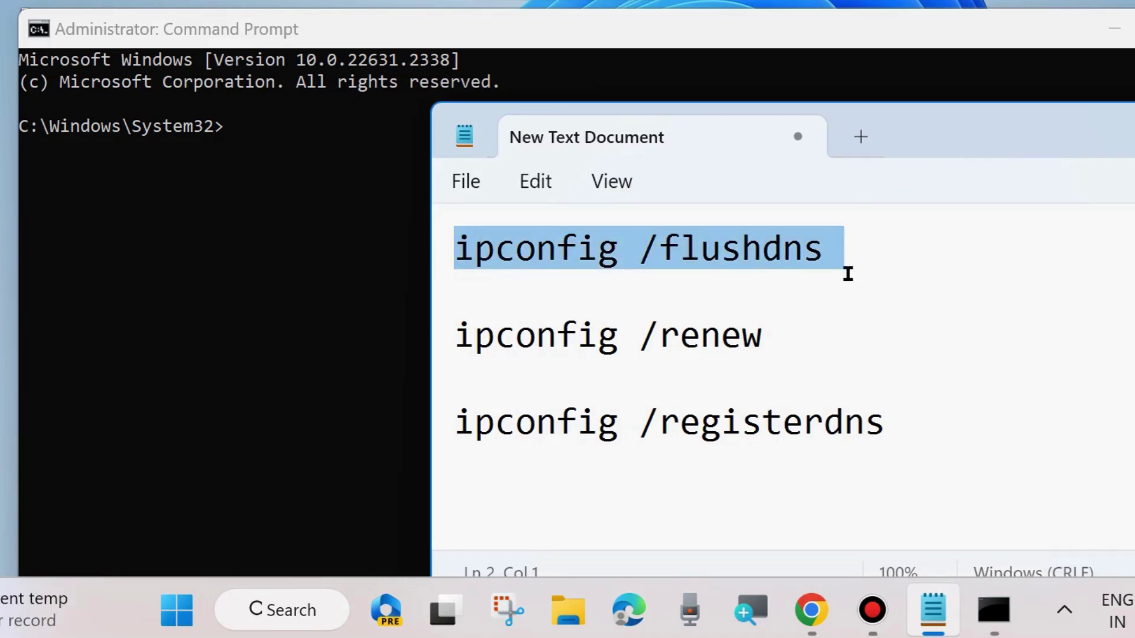
triple_click(441, 334)
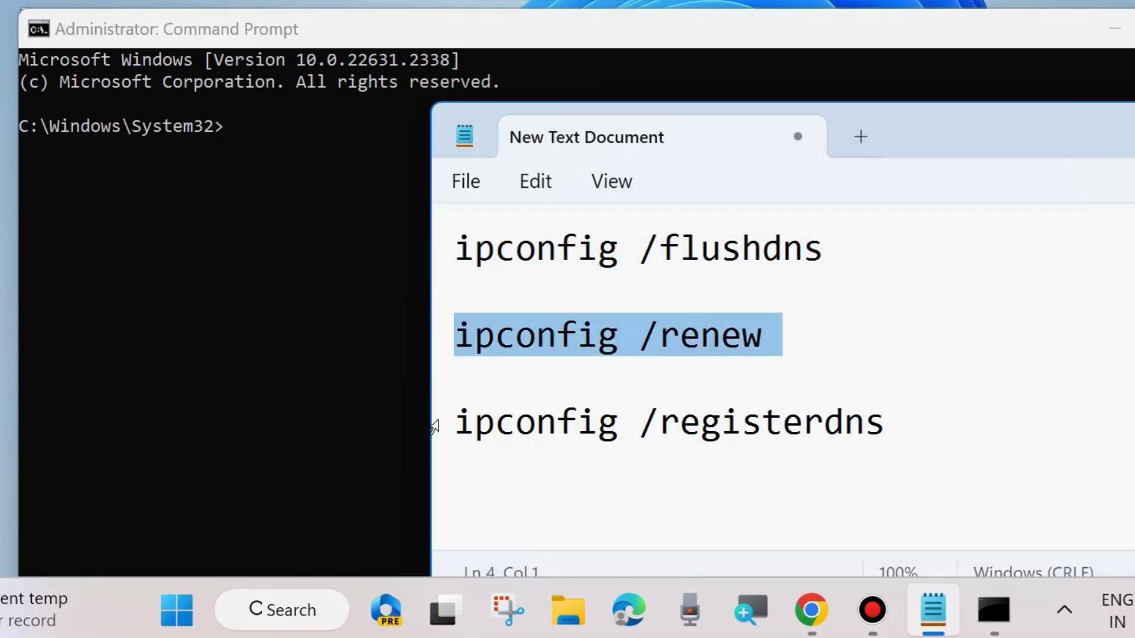
triple_click(435, 423)
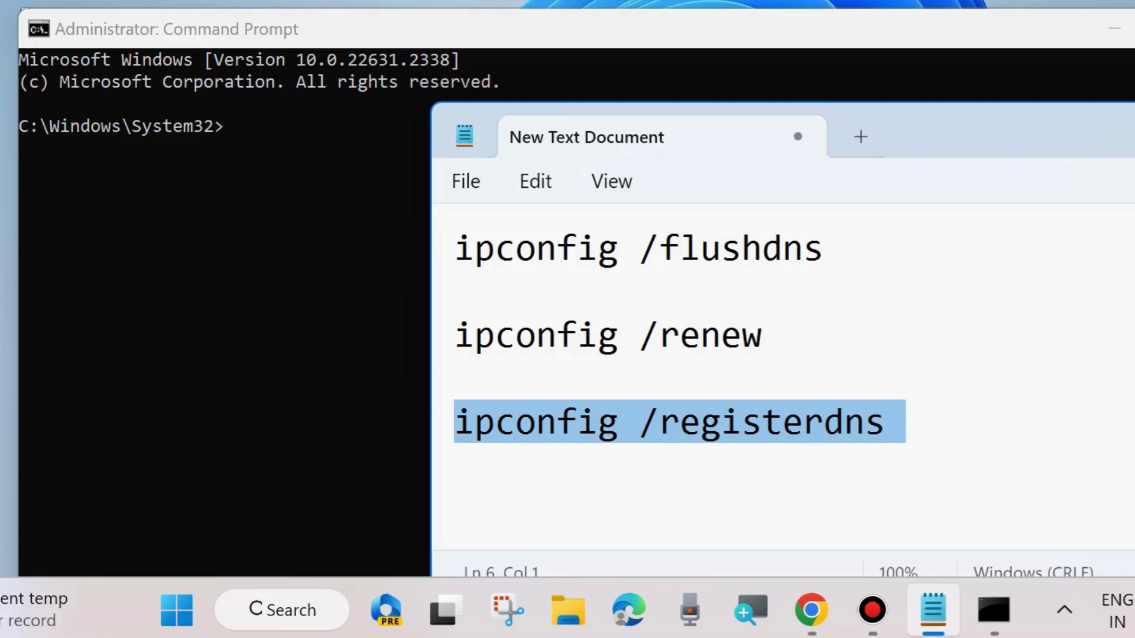
left_click(1133, 136)
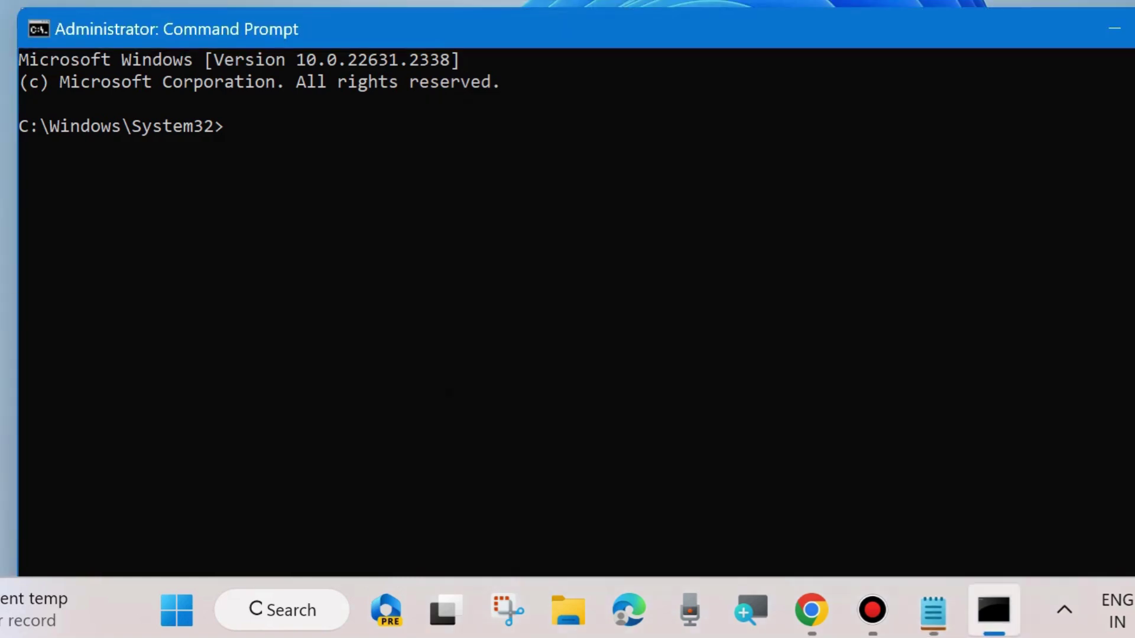
left_click(1110, 29)
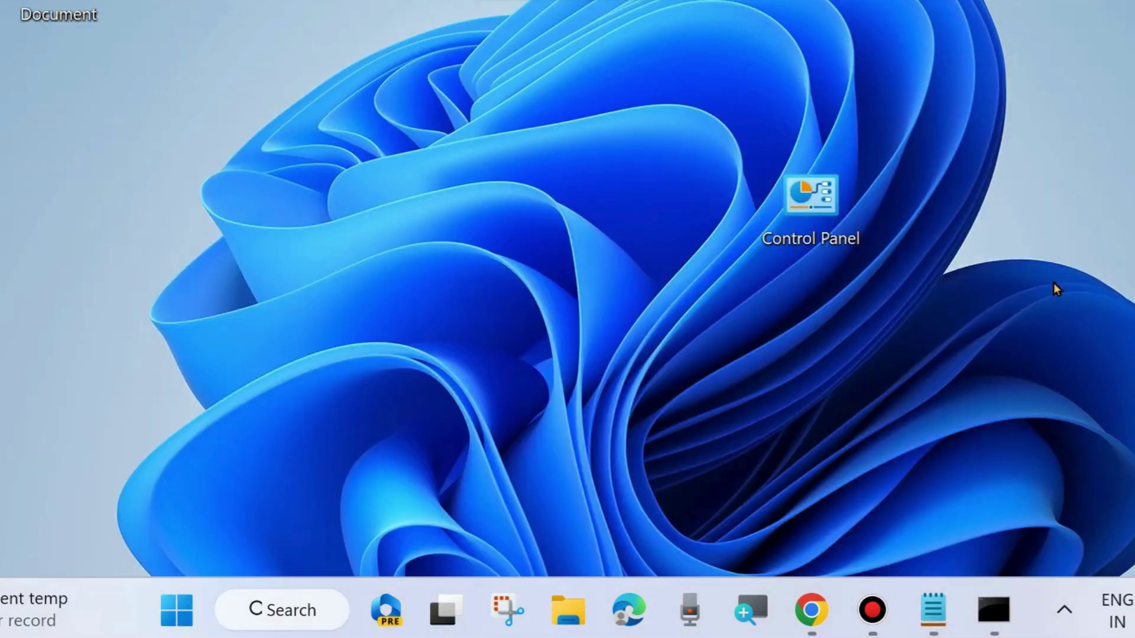